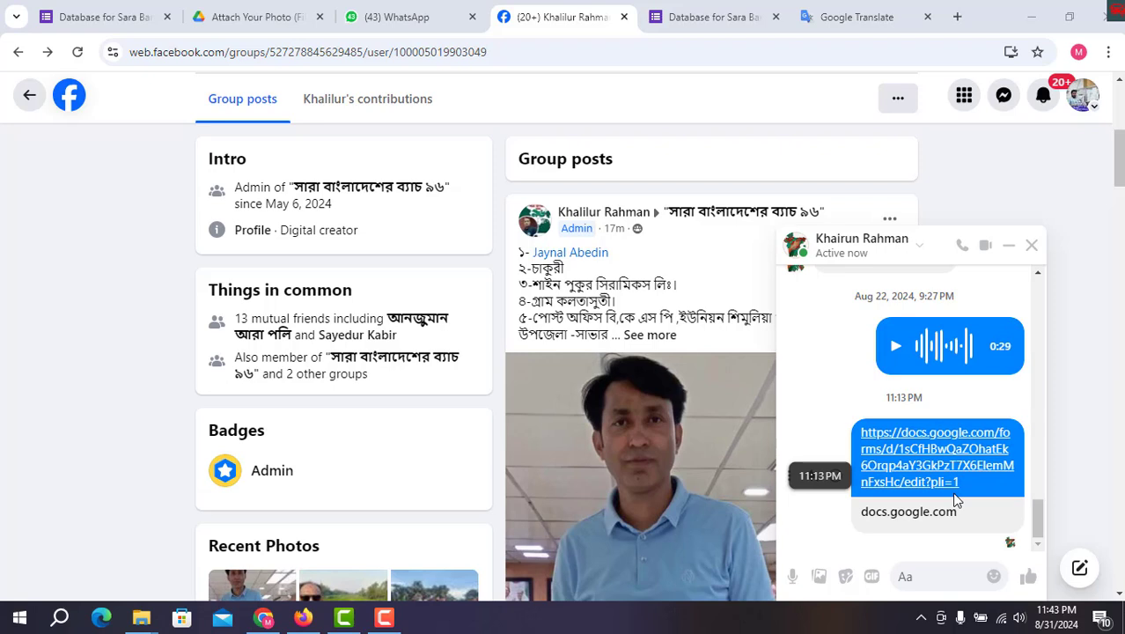
Open the docs.google.com form link shared in the Messenger chat in a new tab
click(918, 447)
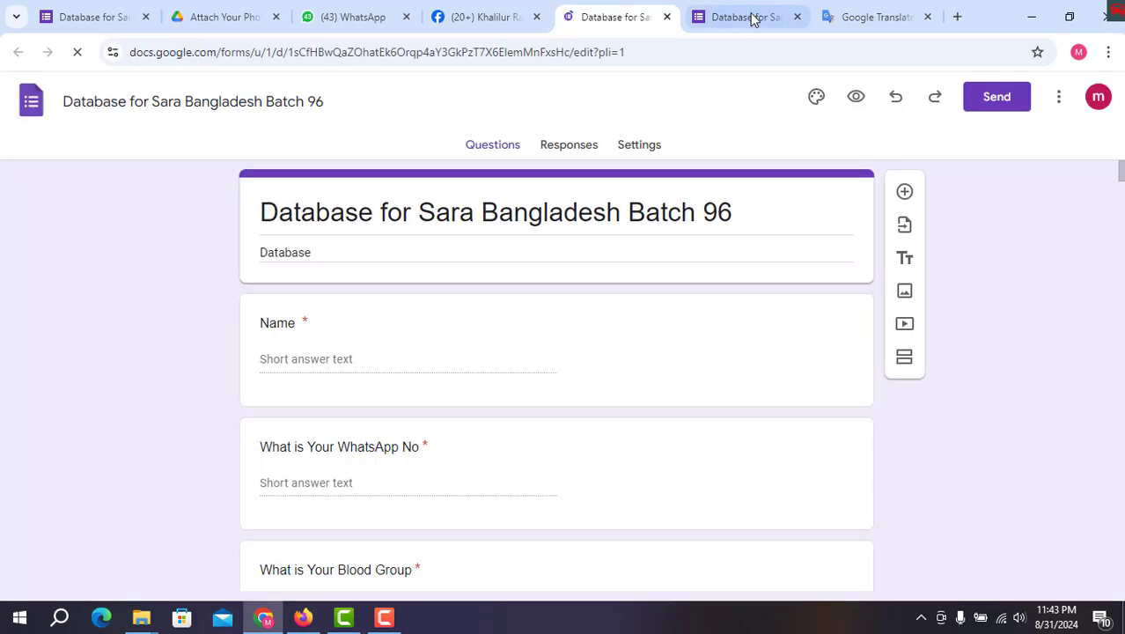
On the fillable form, enter the respondent's full name and WhatsApp phone number
click(750, 17)
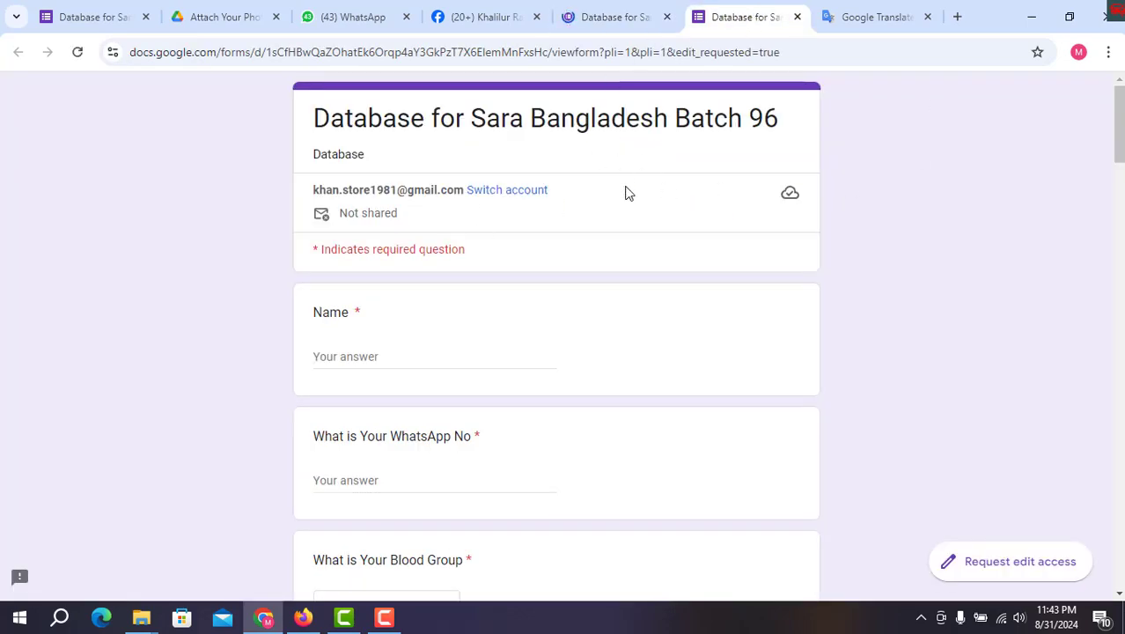
click(381, 356)
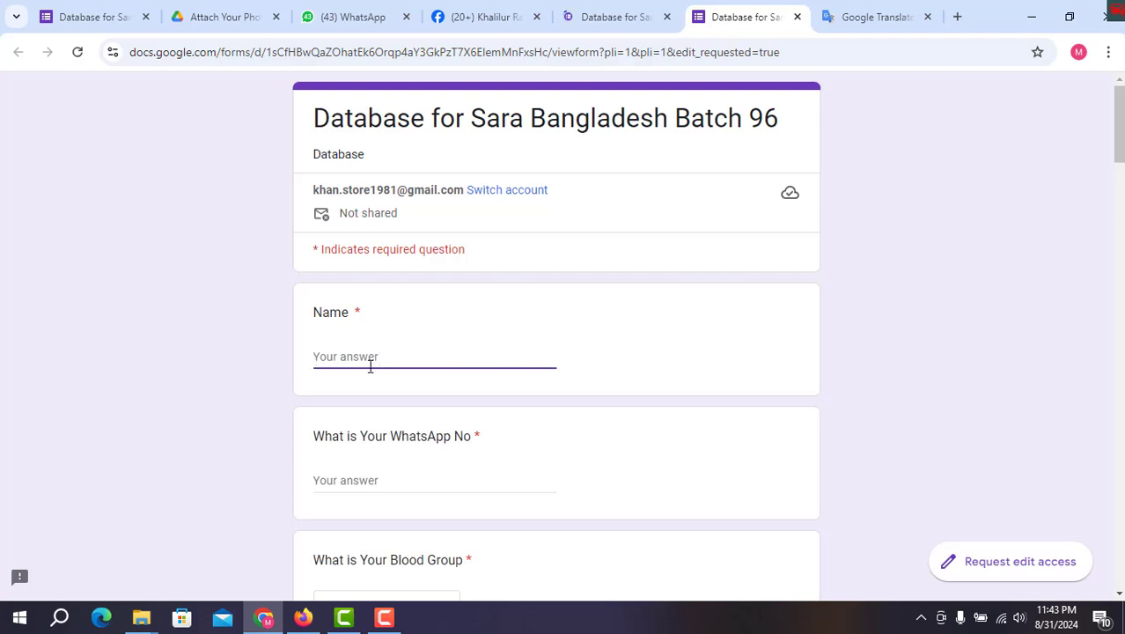
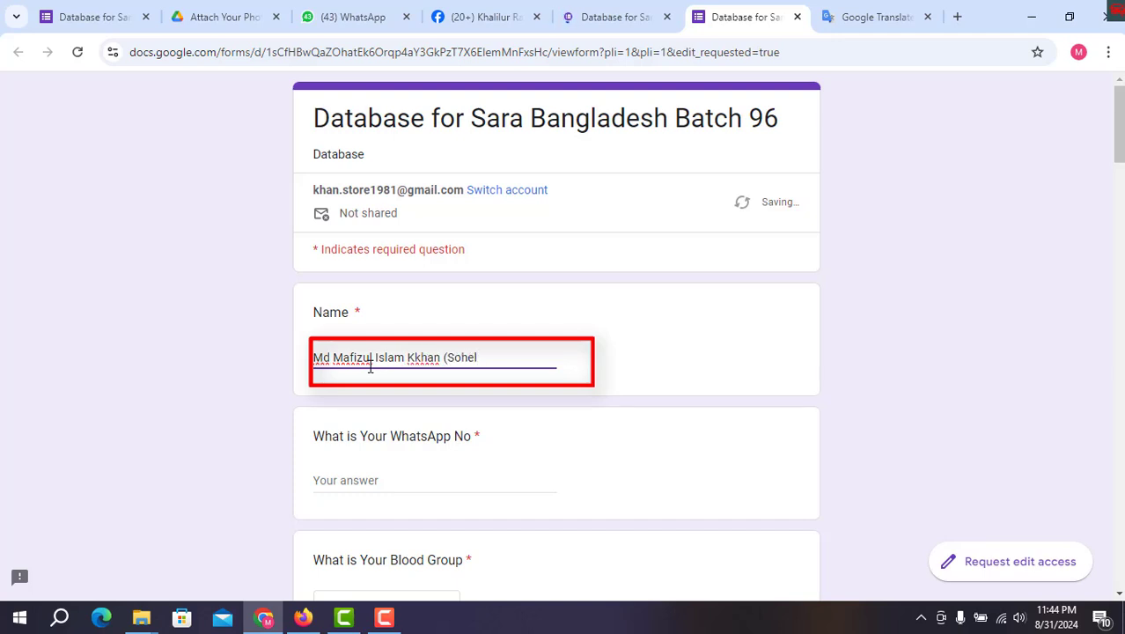
click(355, 480)
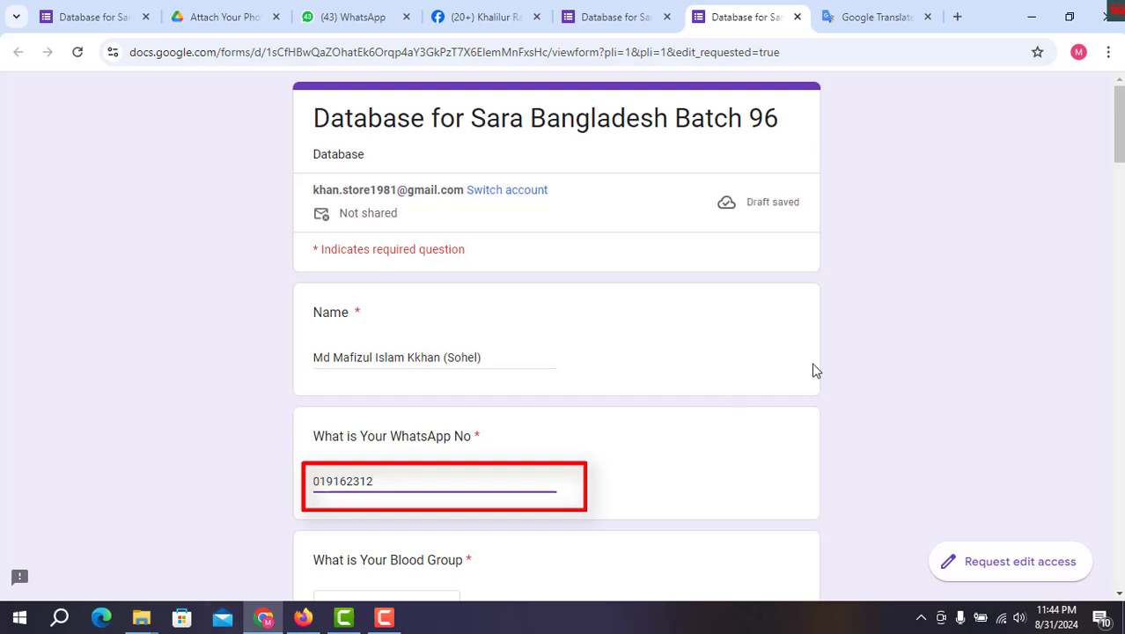
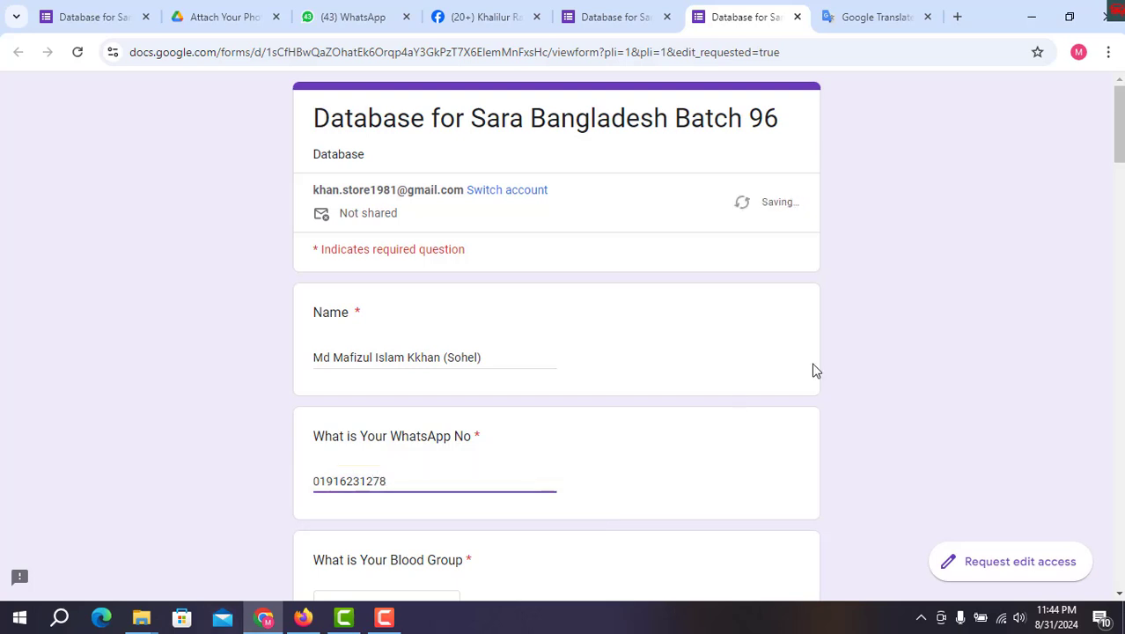
Choose O Positive as the blood group and enter the respondent's email address
scroll(757, 365, down, 3)
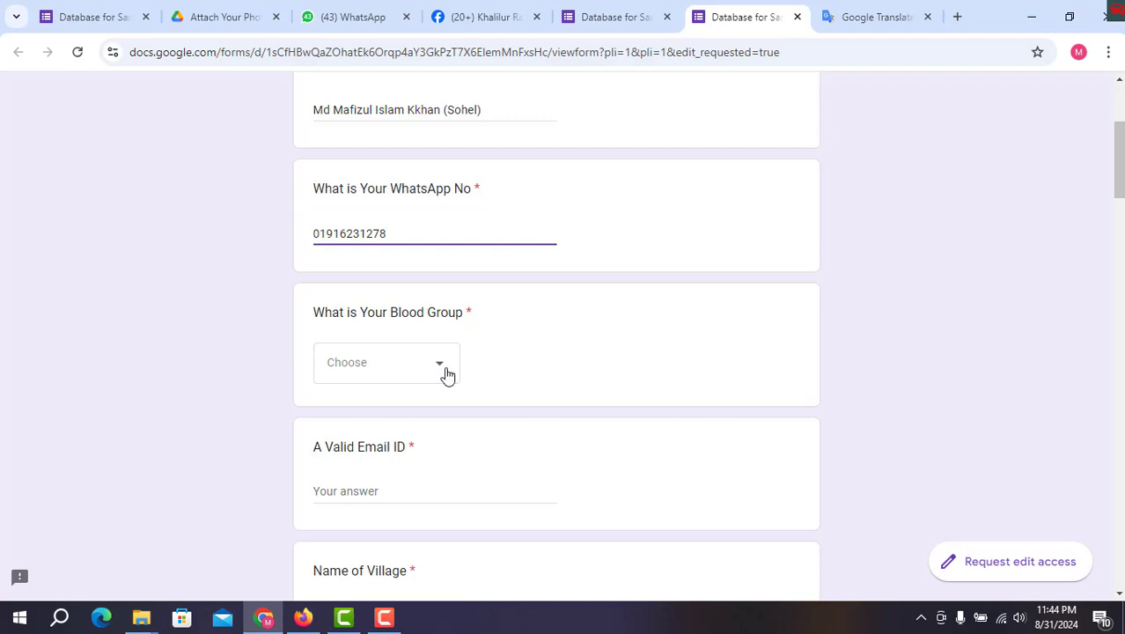
click(447, 374)
click(385, 282)
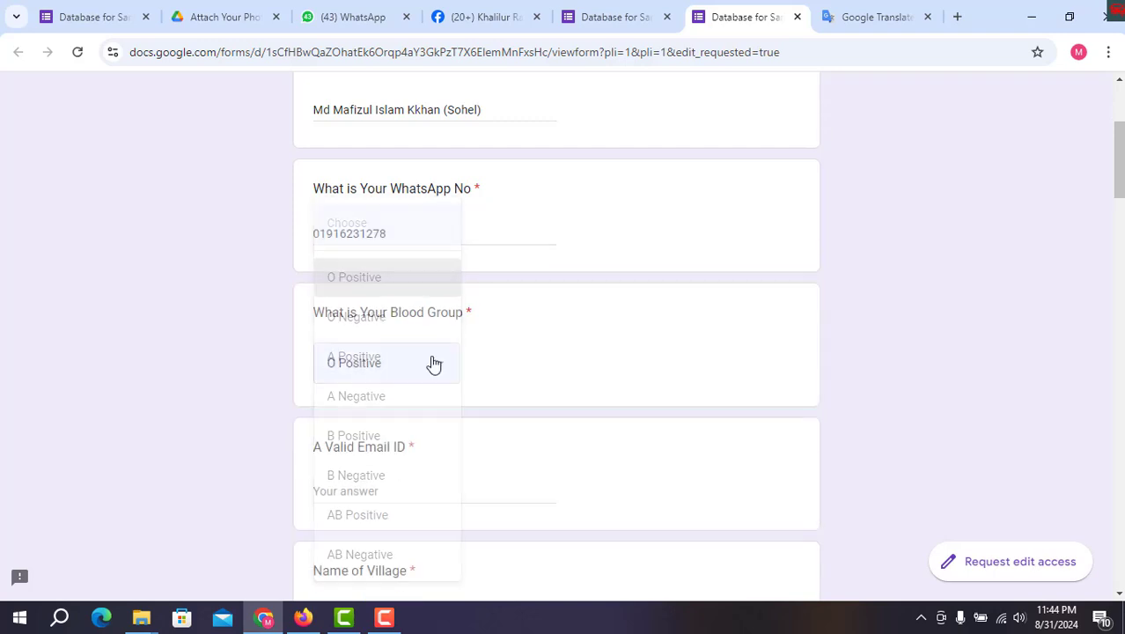
scroll(482, 369, down, 2)
click(378, 326)
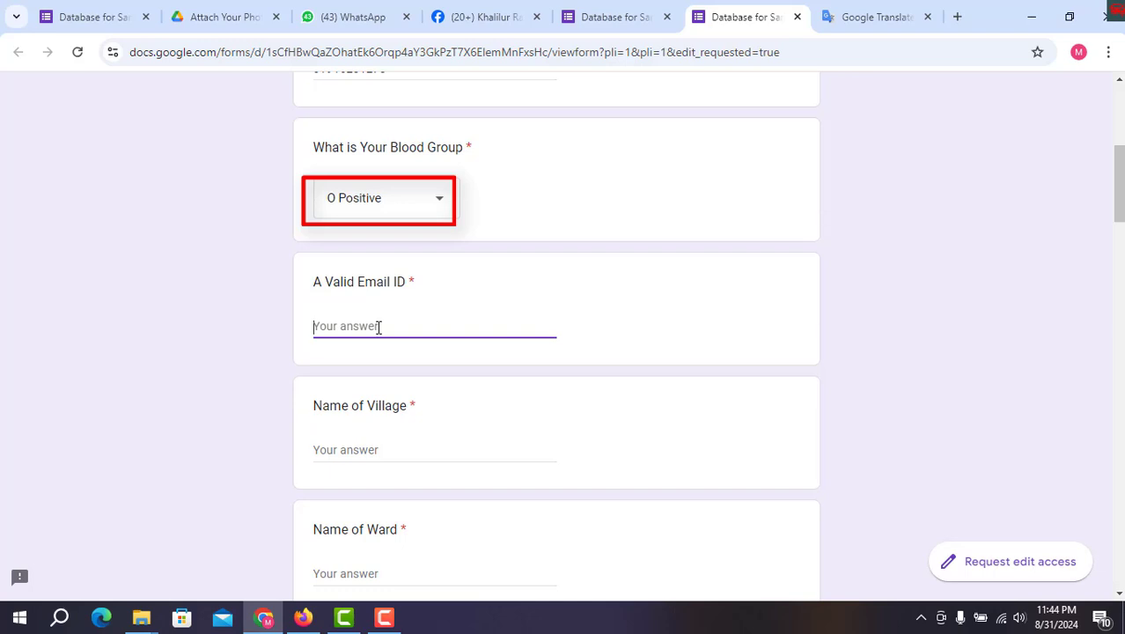
text(khan)
key(BackSpace)
key(BackSpace)
key(BackSpace)
key(BackSpace)
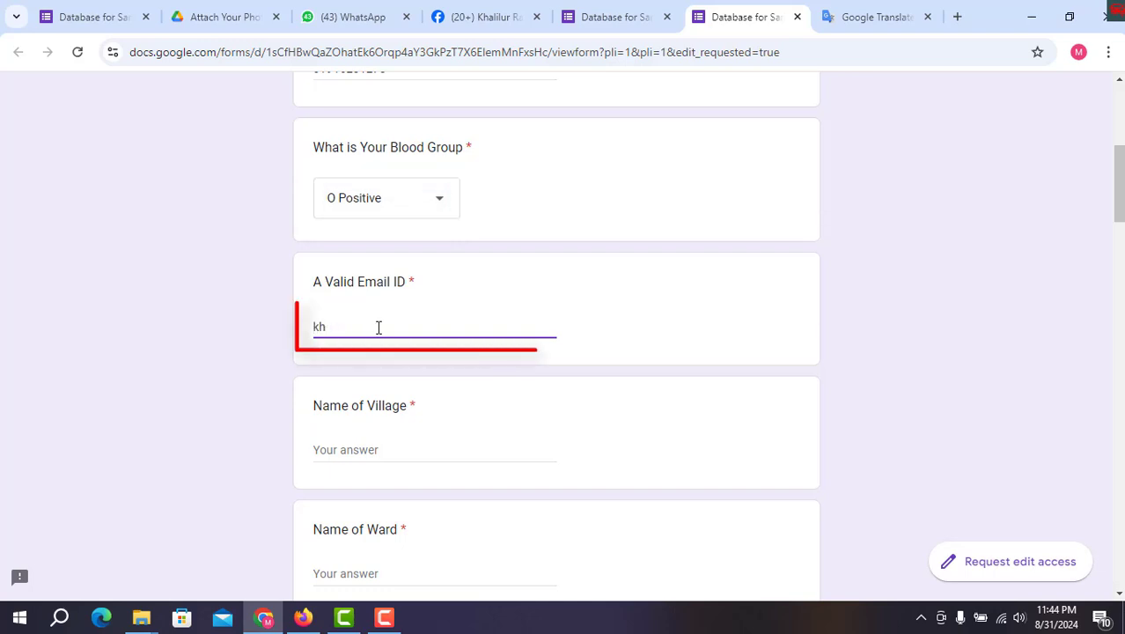
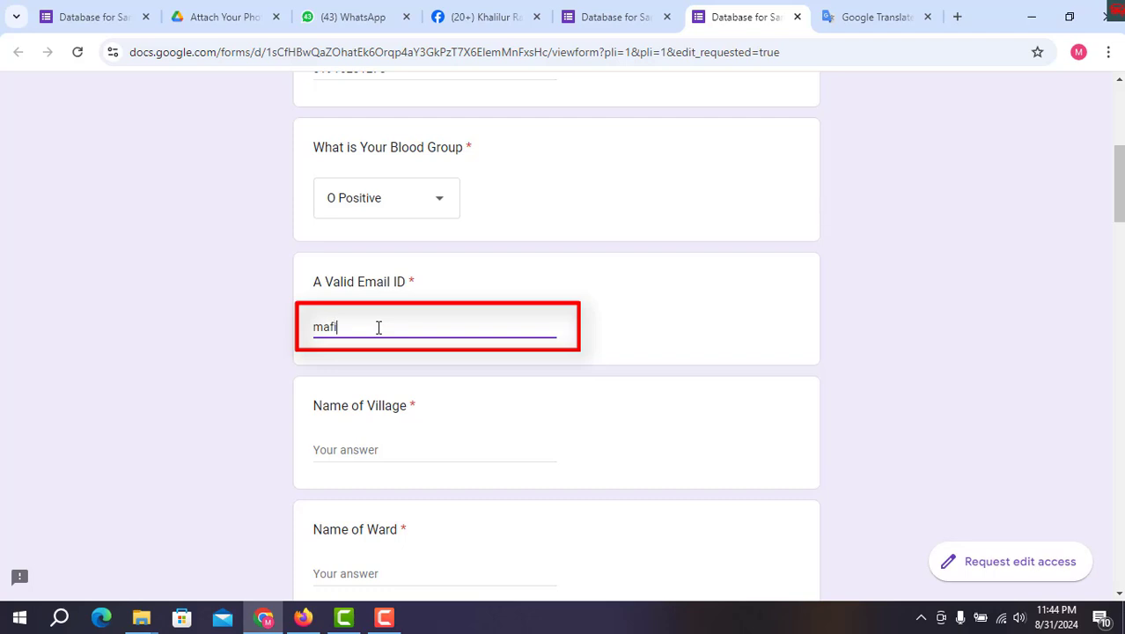
Fill in the village, ward, union and thana address answers
click(356, 447)
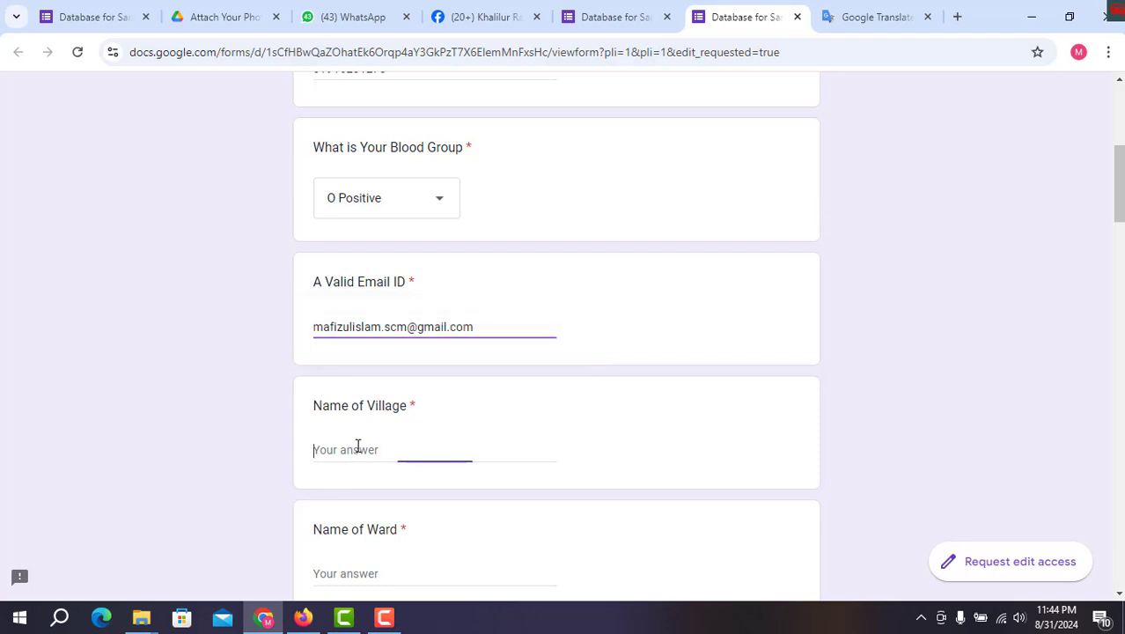
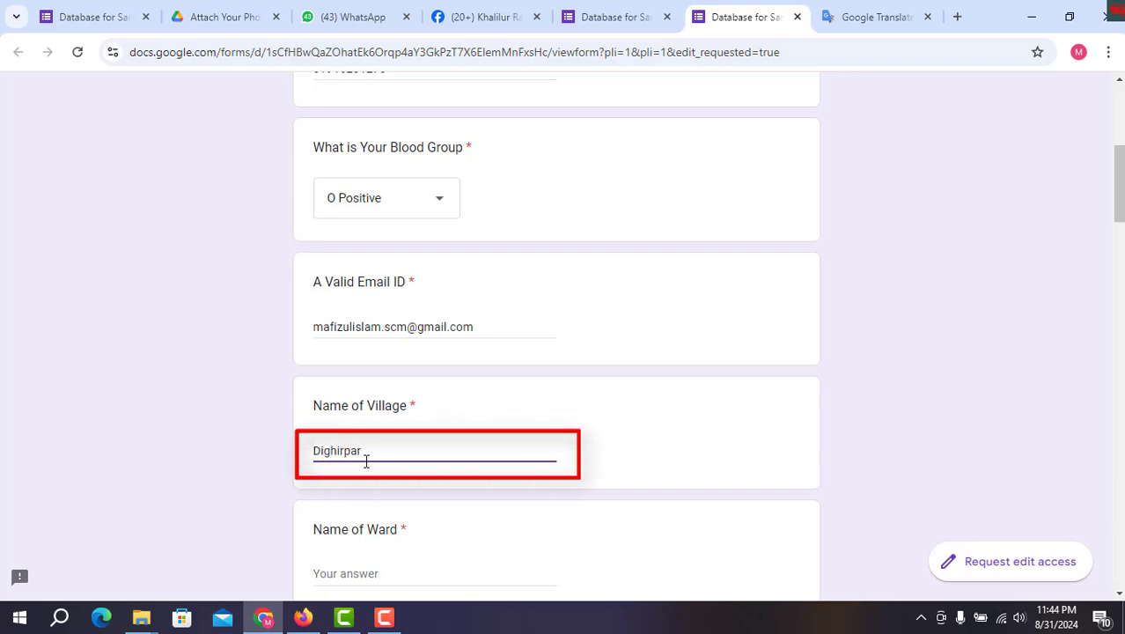
scroll(370, 449, down, 2)
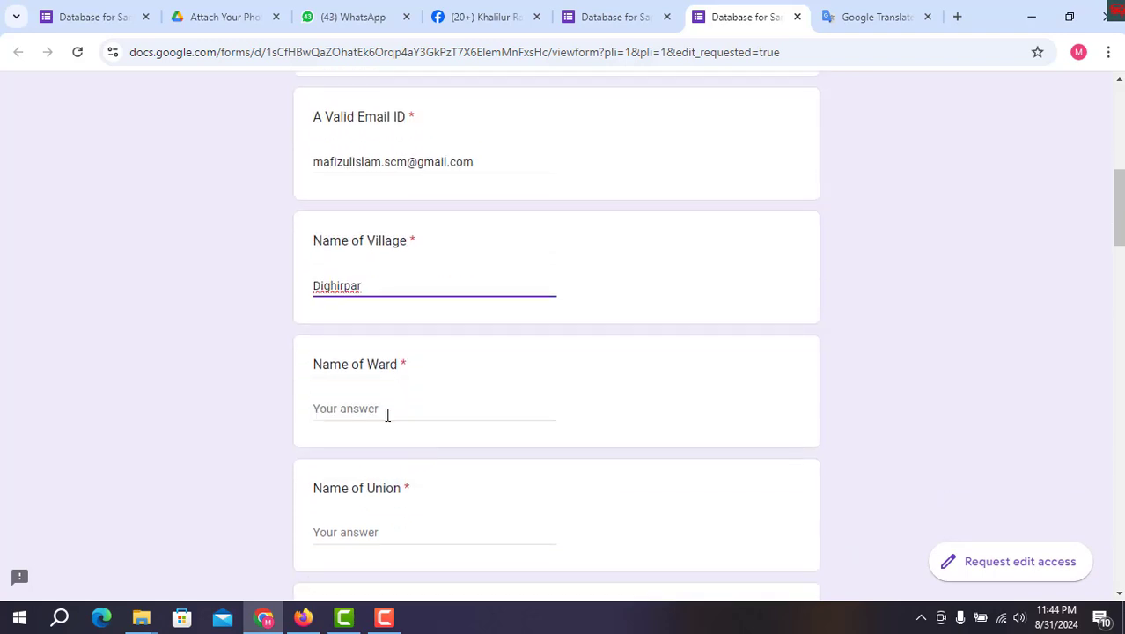
click(388, 415)
text(1)
scroll(387, 431, down, 2)
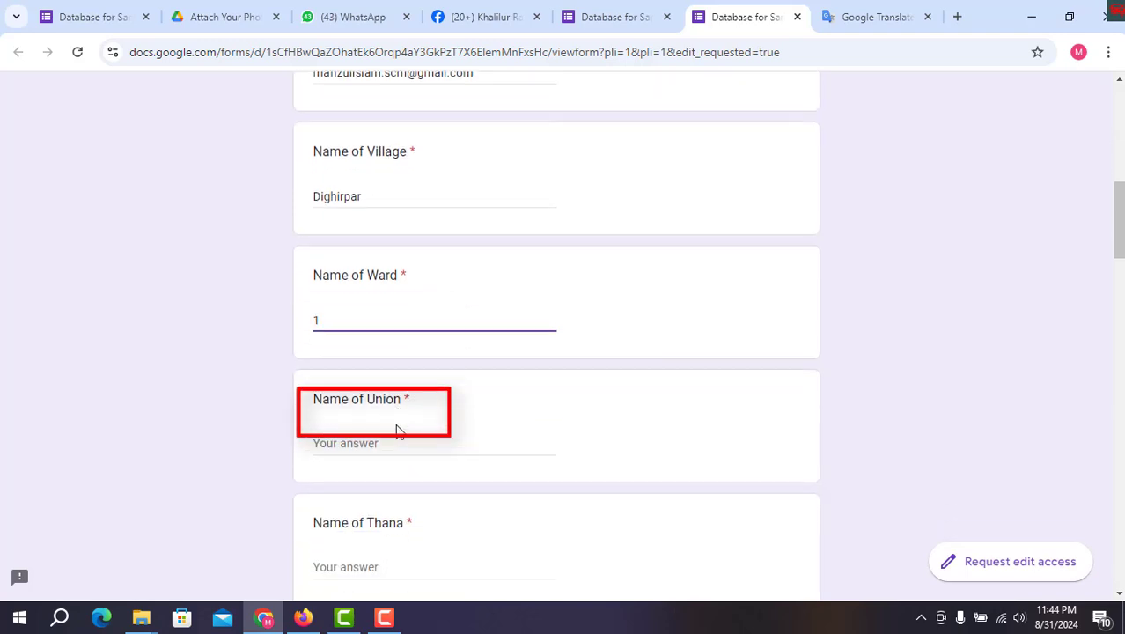
click(359, 368)
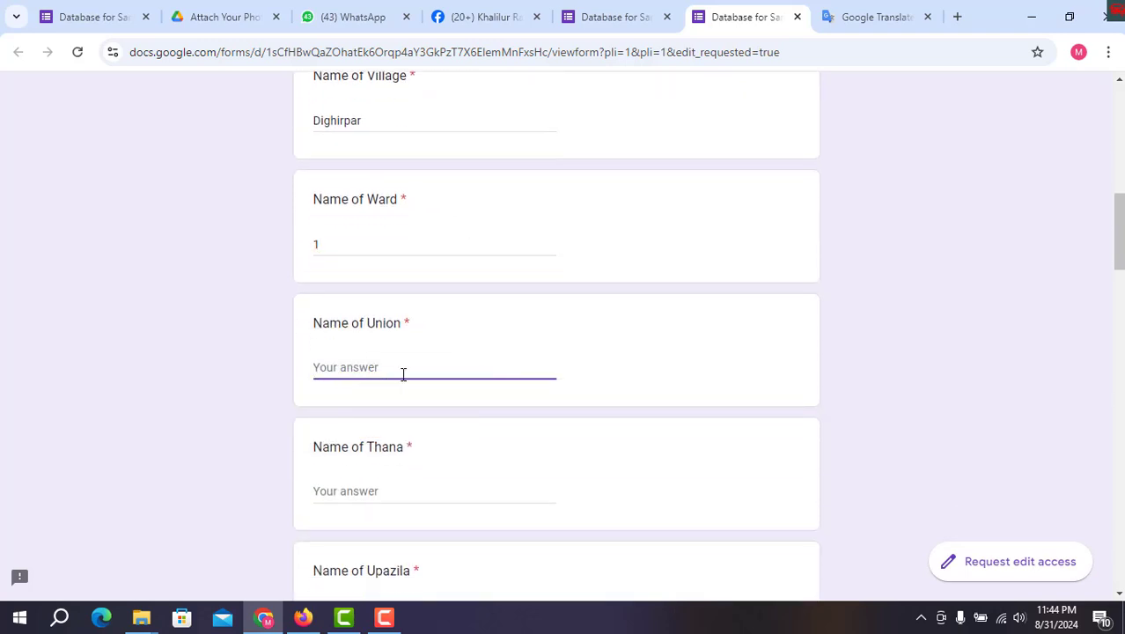
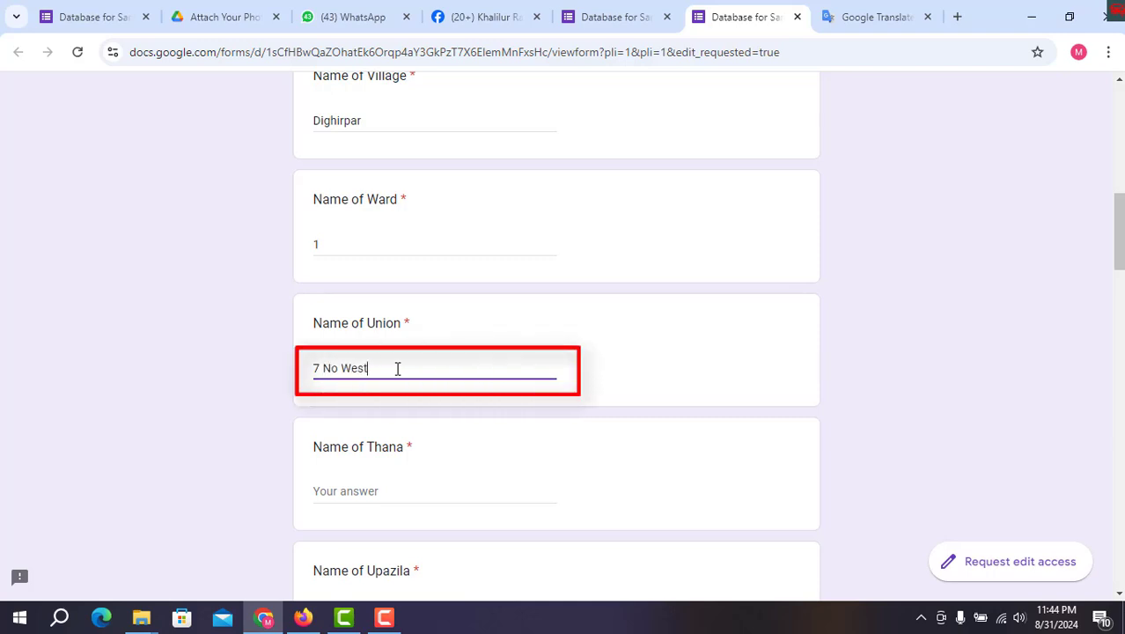
scroll(330, 418, down, 2)
click(357, 329)
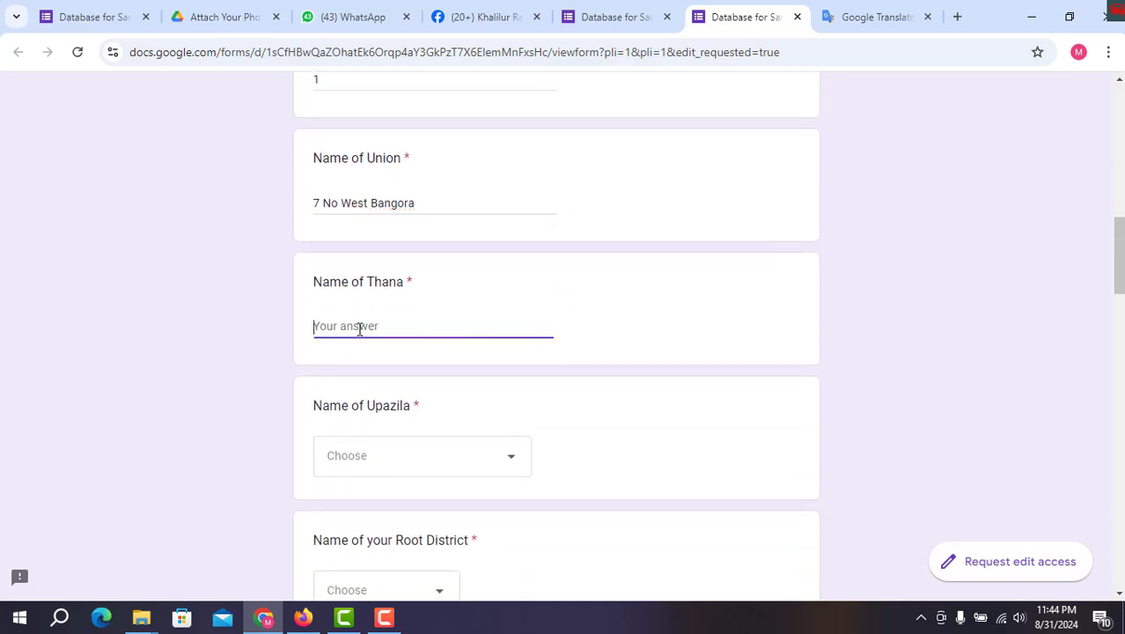
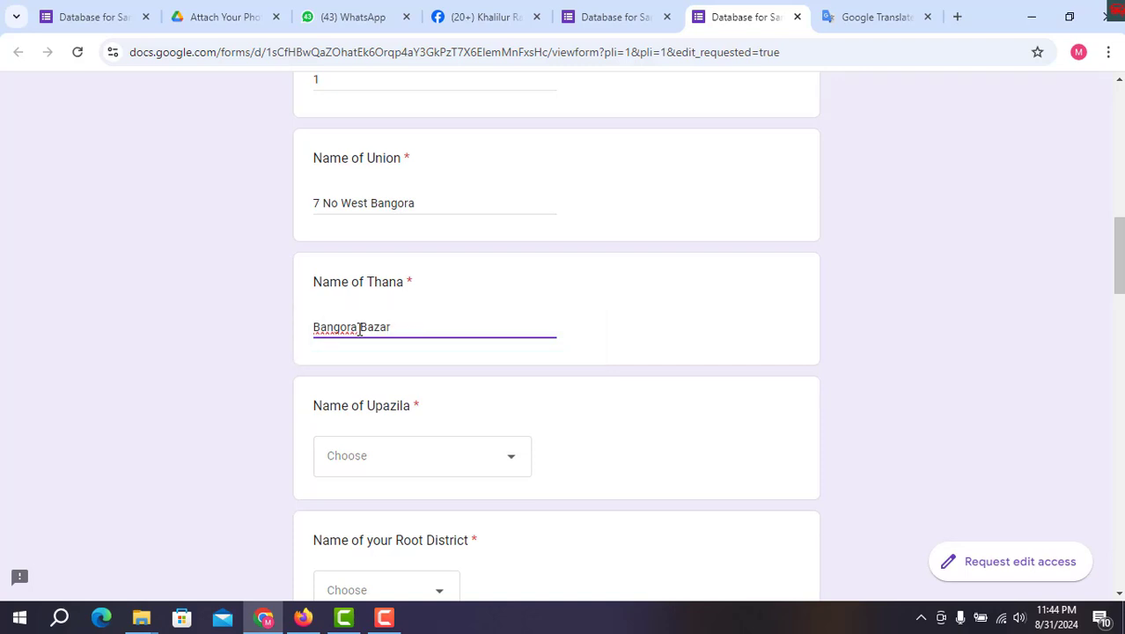
scroll(462, 345, down, 2)
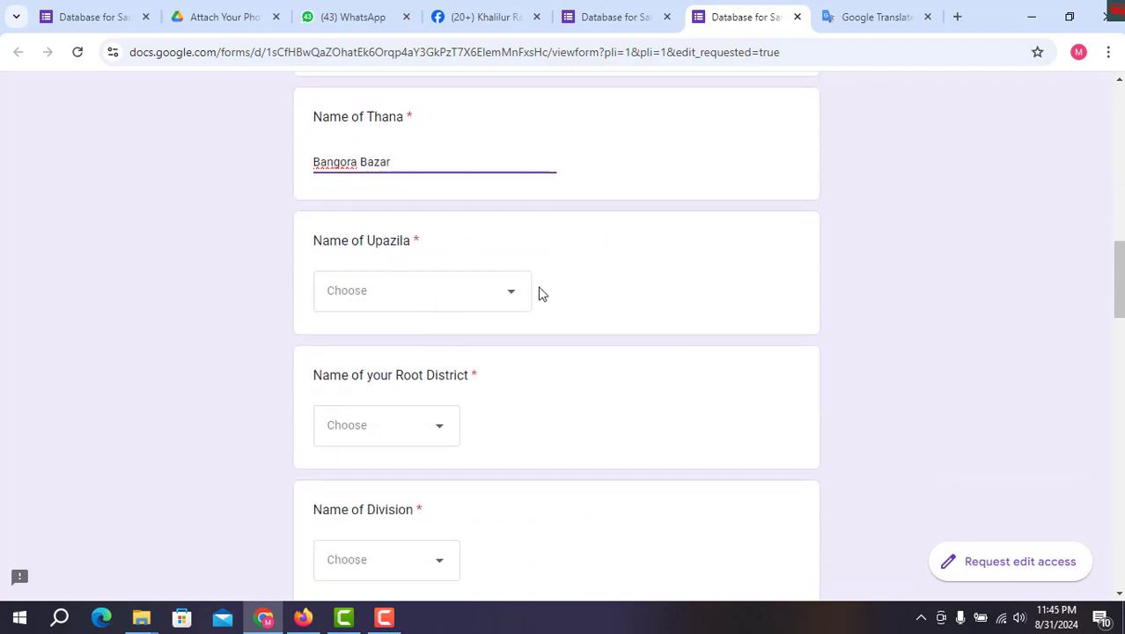
Pick Muradnagar-Cumilla from the long Name of Upazila dropdown list
click(522, 296)
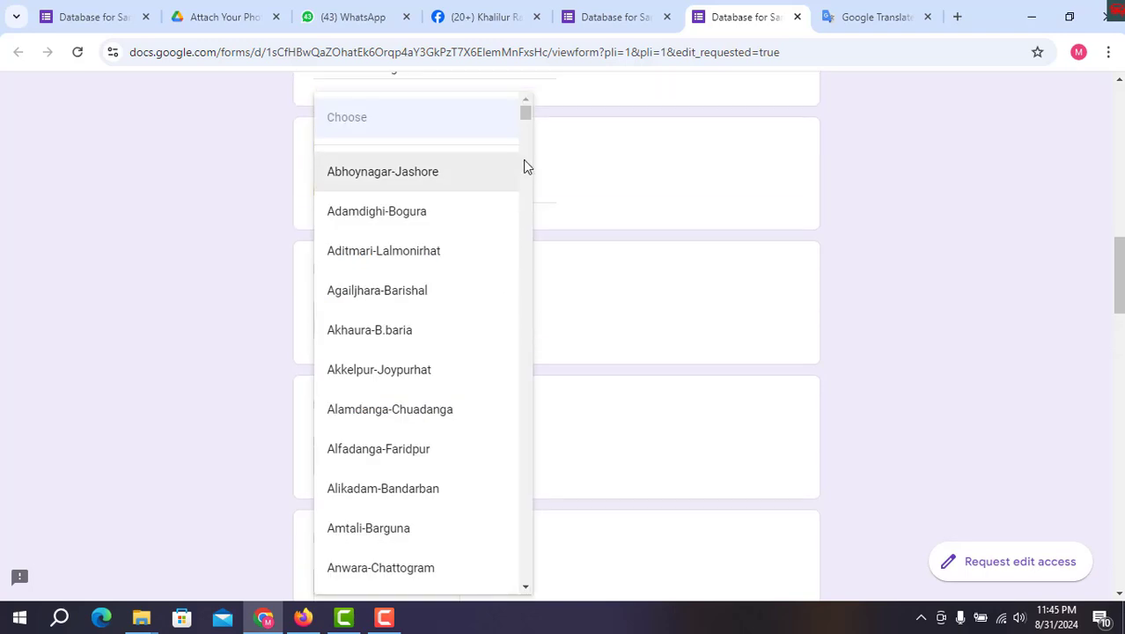
click(624, 334)
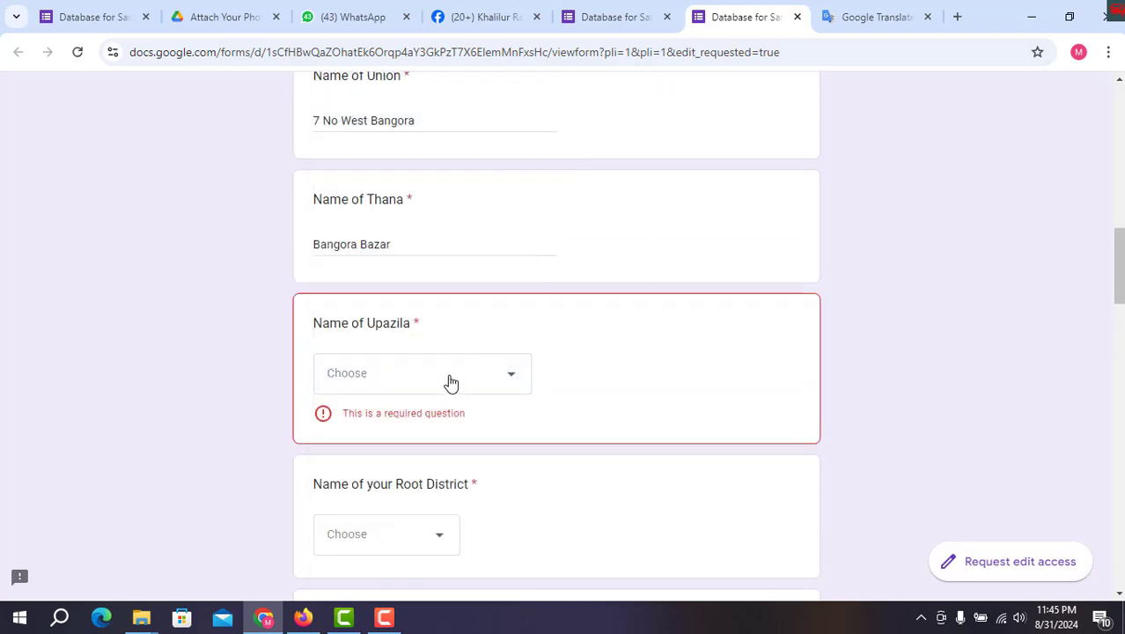
click(452, 381)
scroll(458, 356, down, 2)
scroll(457, 356, down, 5)
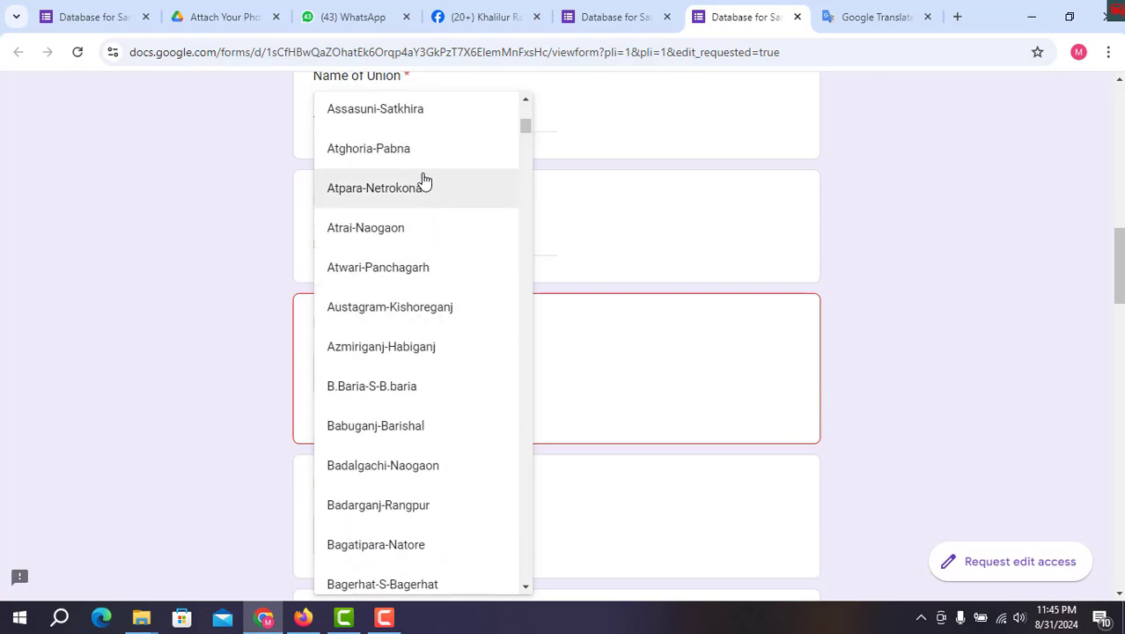
scroll(426, 245, down, 3)
scroll(515, 196, down, 4)
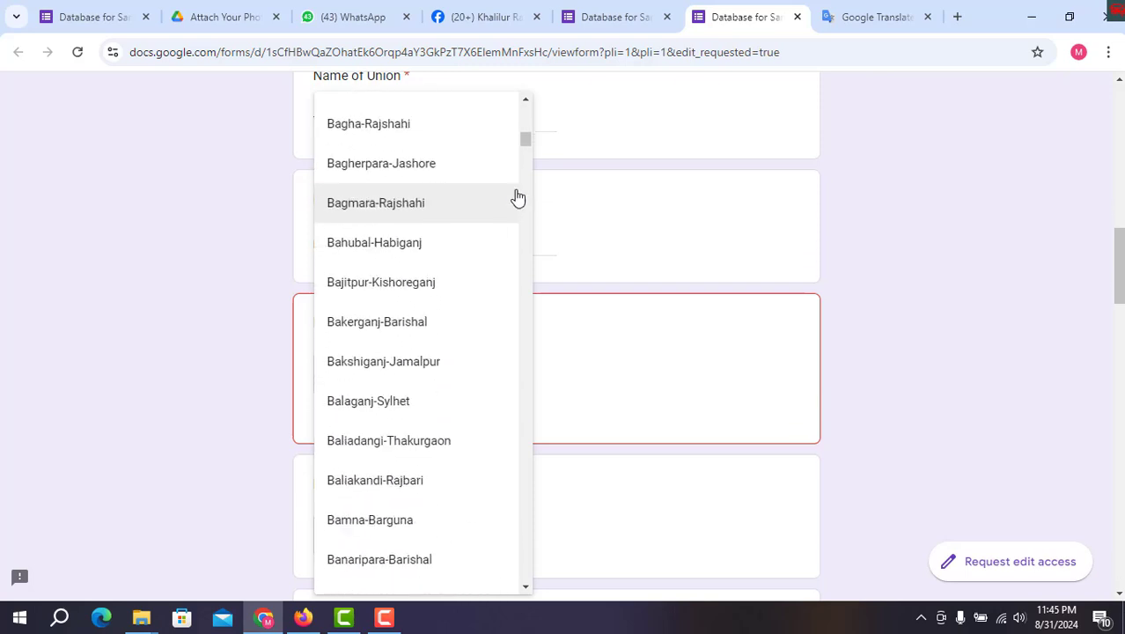
drag(524, 145, 538, 423)
scroll(522, 412, down, 5)
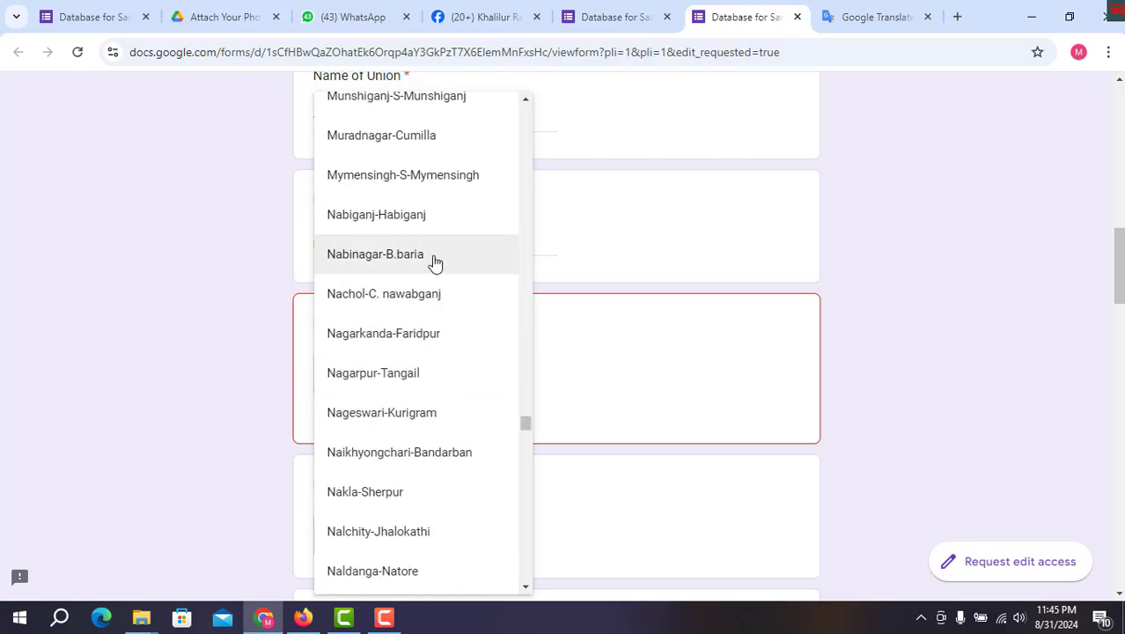
scroll(435, 255, up, 2)
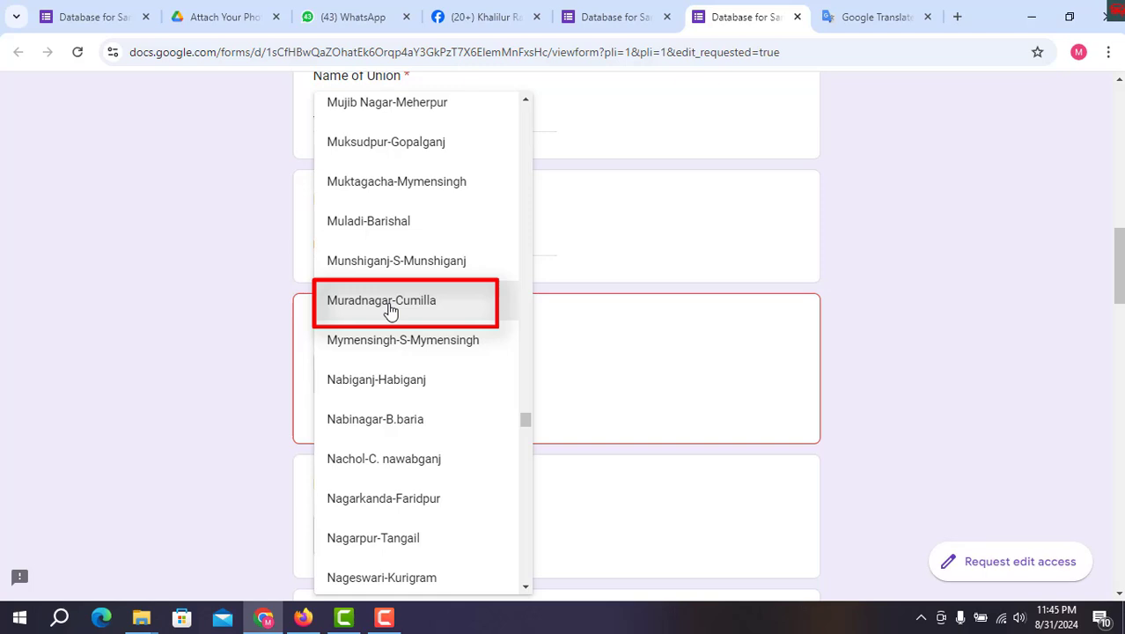
click(390, 301)
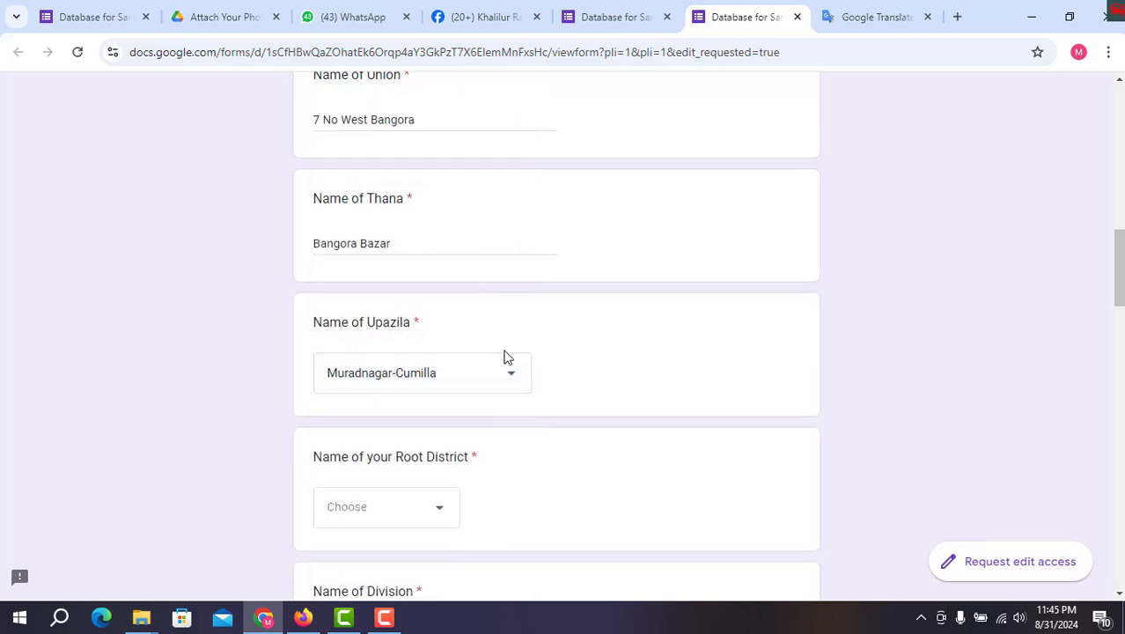
scroll(504, 354, down, 2)
scroll(381, 351, down, 1)
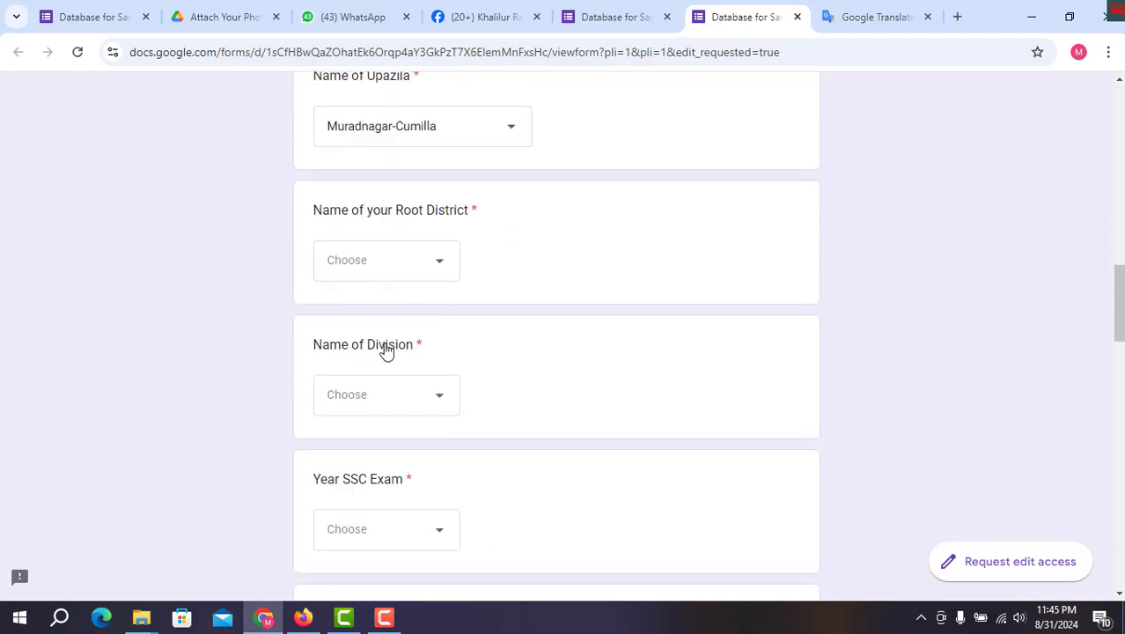
Choose Comilla as the root district and Chittagong as the division
click(429, 272)
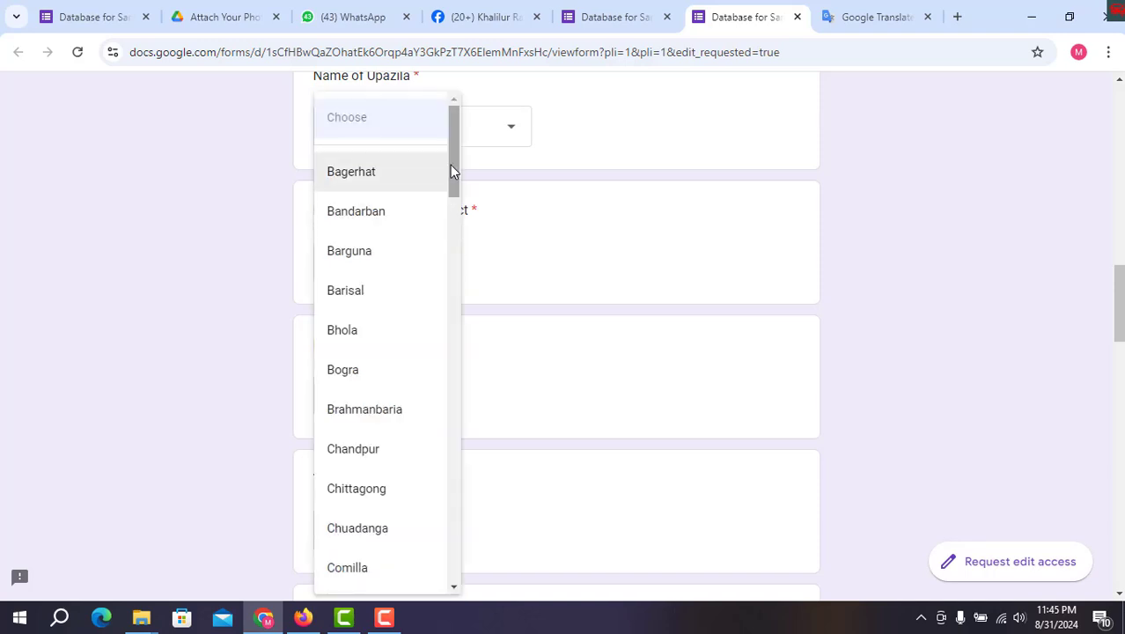
drag(451, 169, 457, 203)
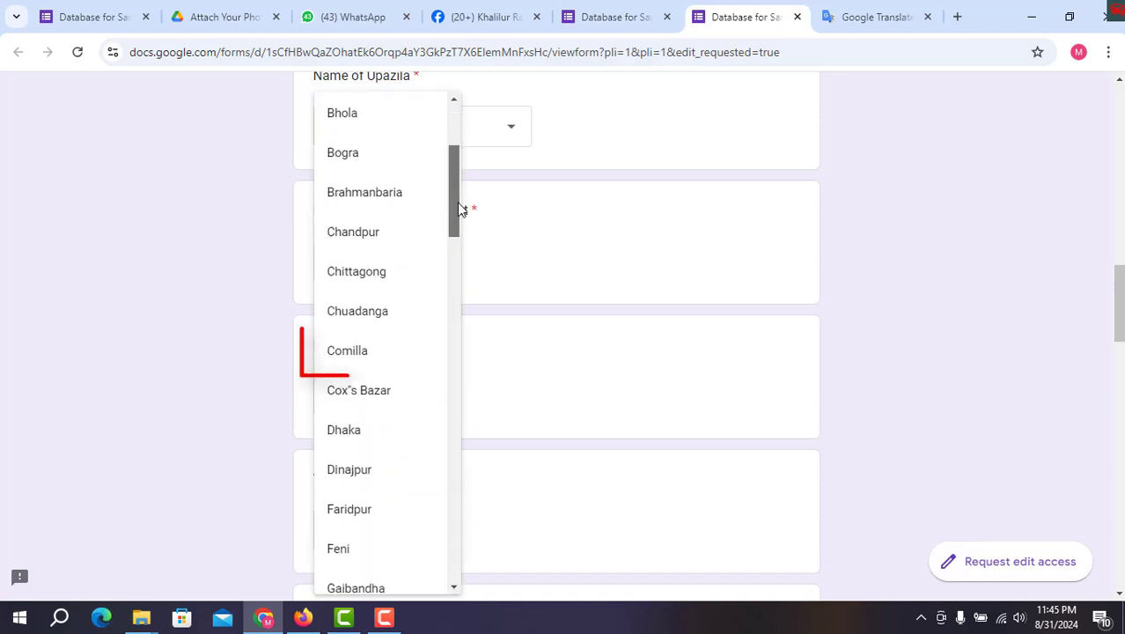
click(369, 351)
scroll(434, 288, down, 2)
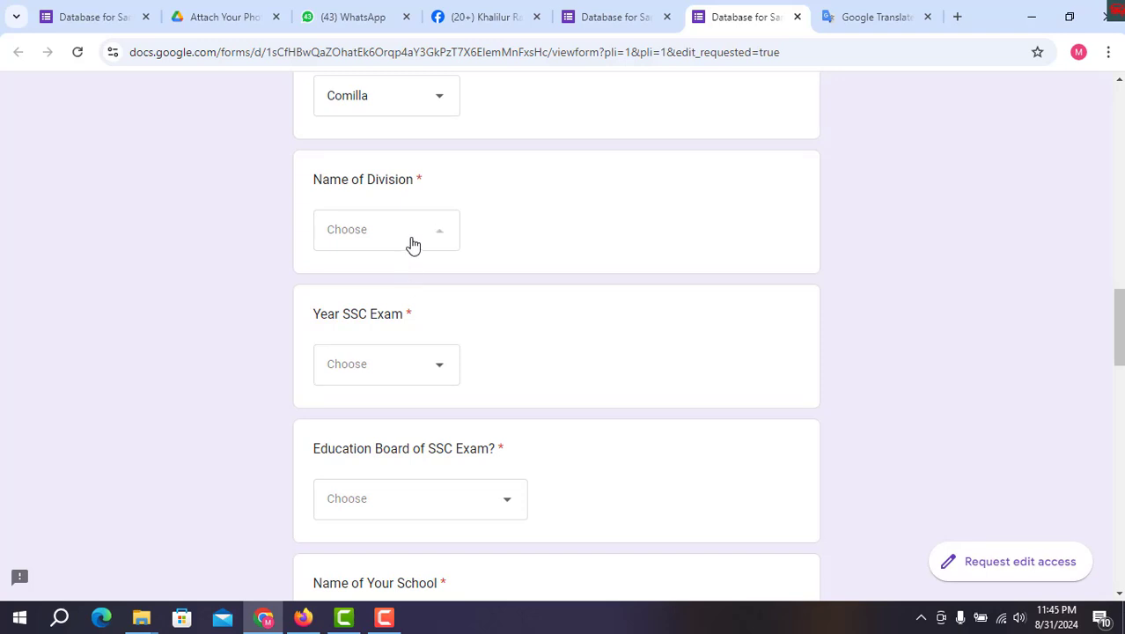
click(414, 243)
click(410, 325)
scroll(487, 304, down, 2)
Set SSC year 1996, Cumilla Education Board, school Bishnupur High School, and HSC year 1998
click(431, 198)
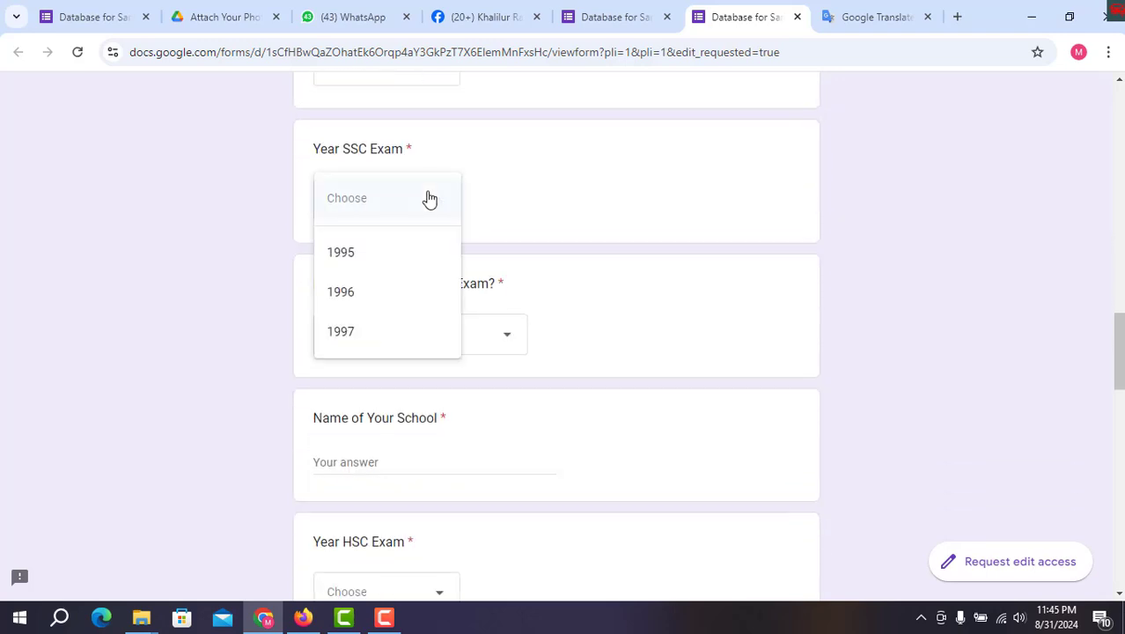
click(355, 294)
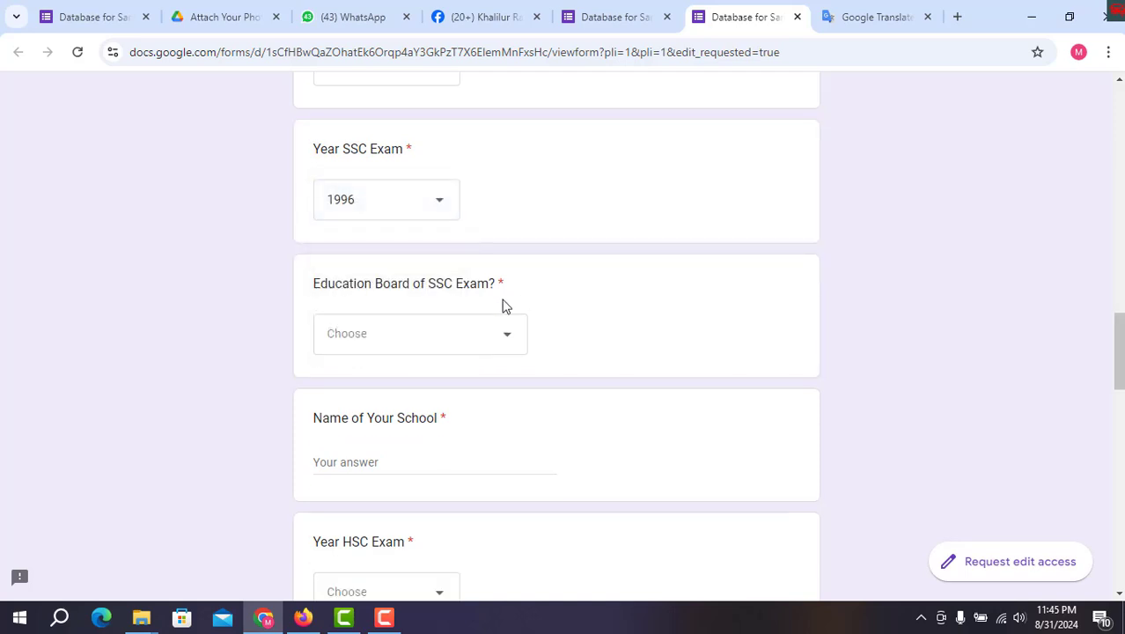
scroll(475, 303, down, 1)
click(422, 251)
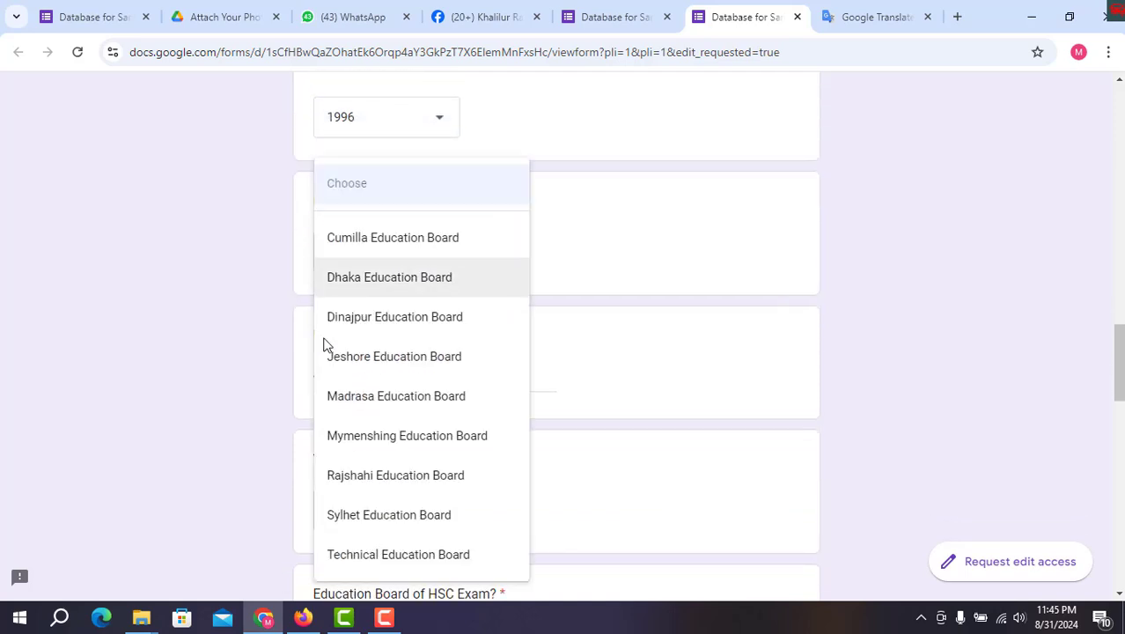
click(413, 240)
scroll(495, 288, down, 1)
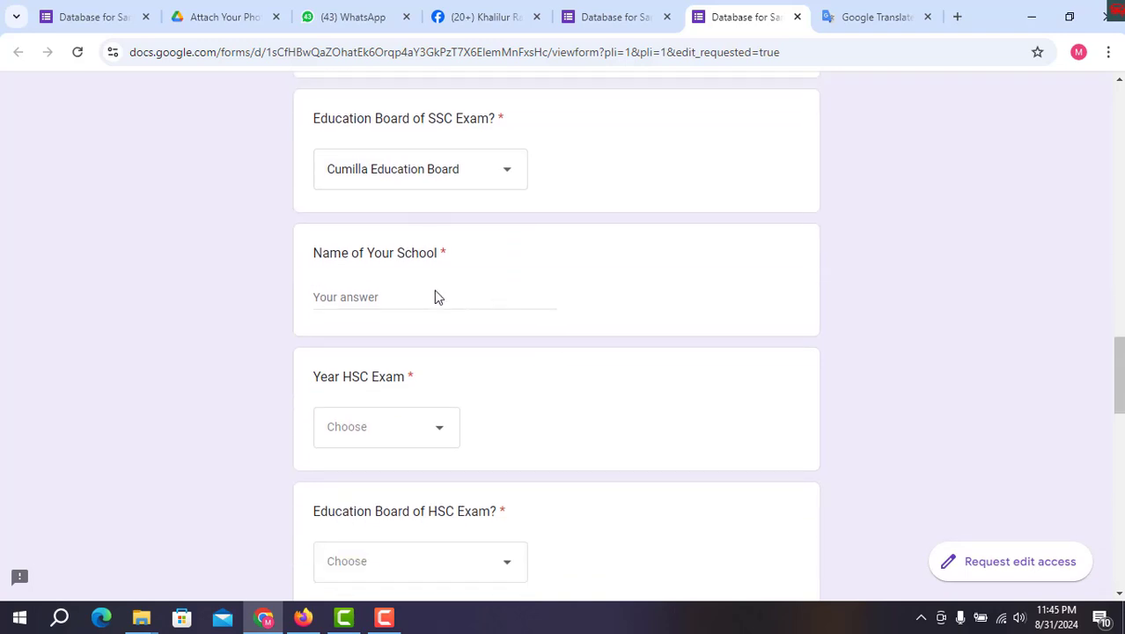
click(421, 300)
text(Bishn)
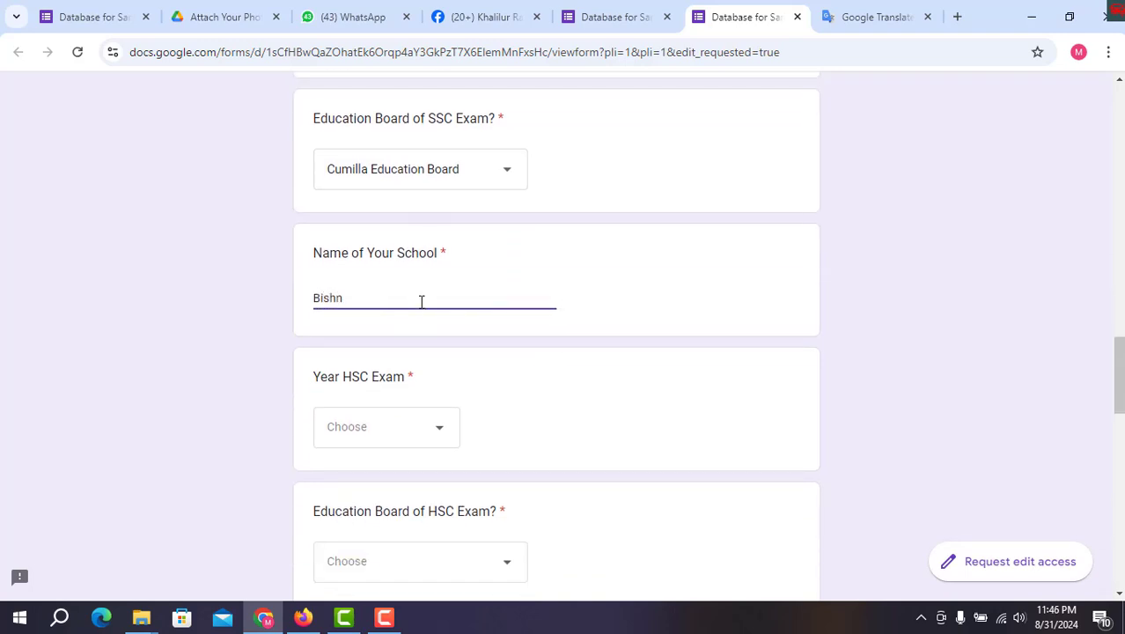
text(upur High School)
click(396, 419)
click(374, 477)
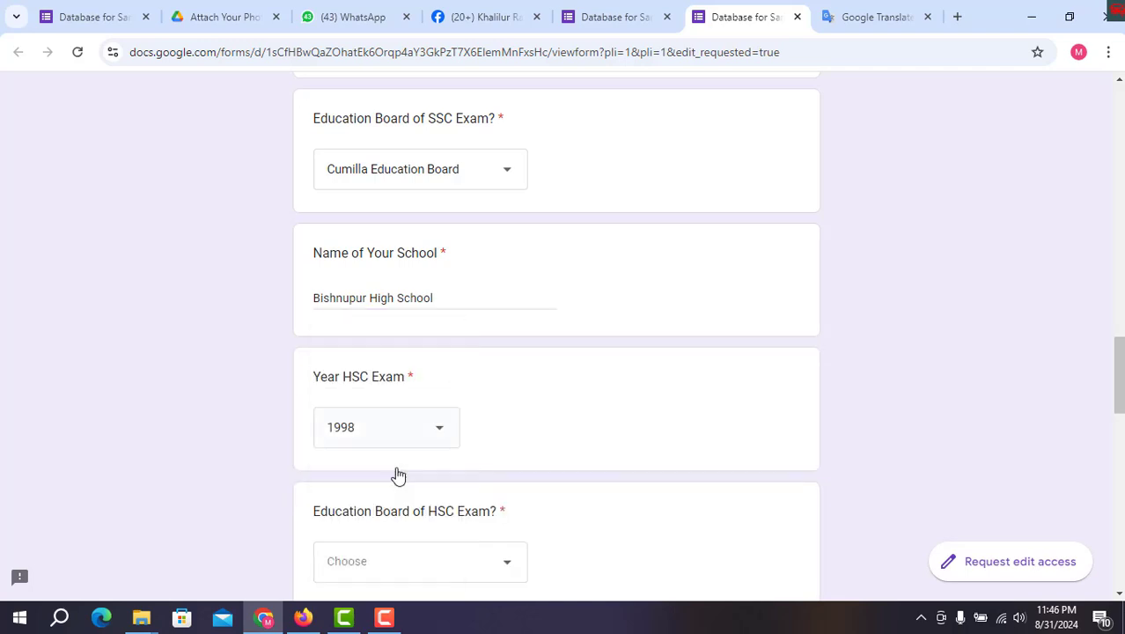
Choose Cumilla Education Board for HSC, enter Sreekail Degree College, and select MBA
scroll(490, 384, down, 4)
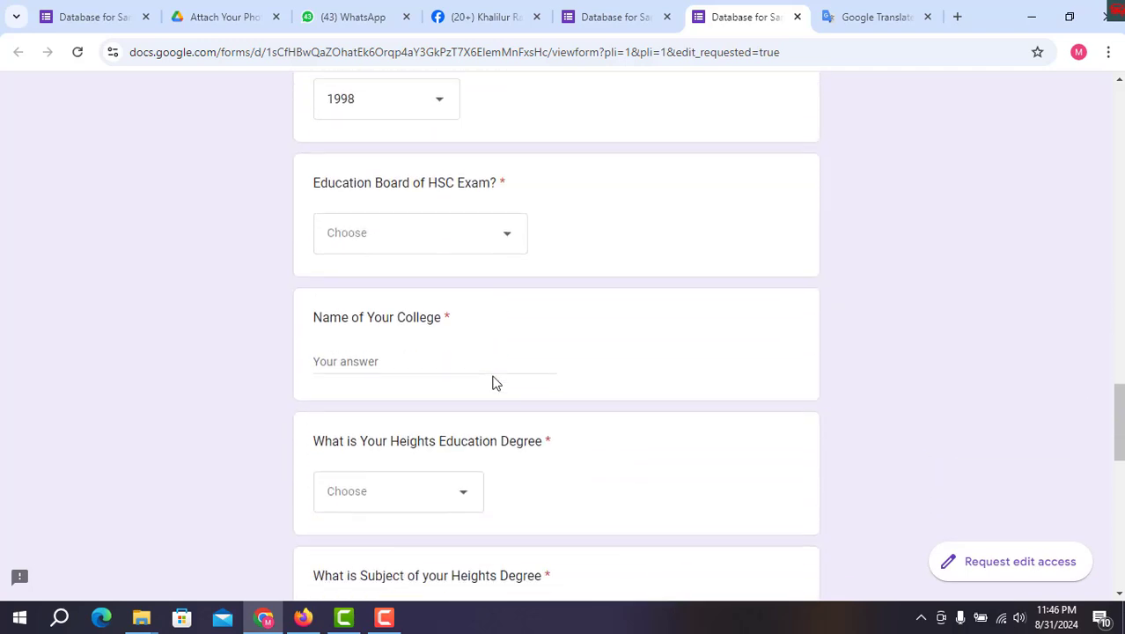
click(399, 233)
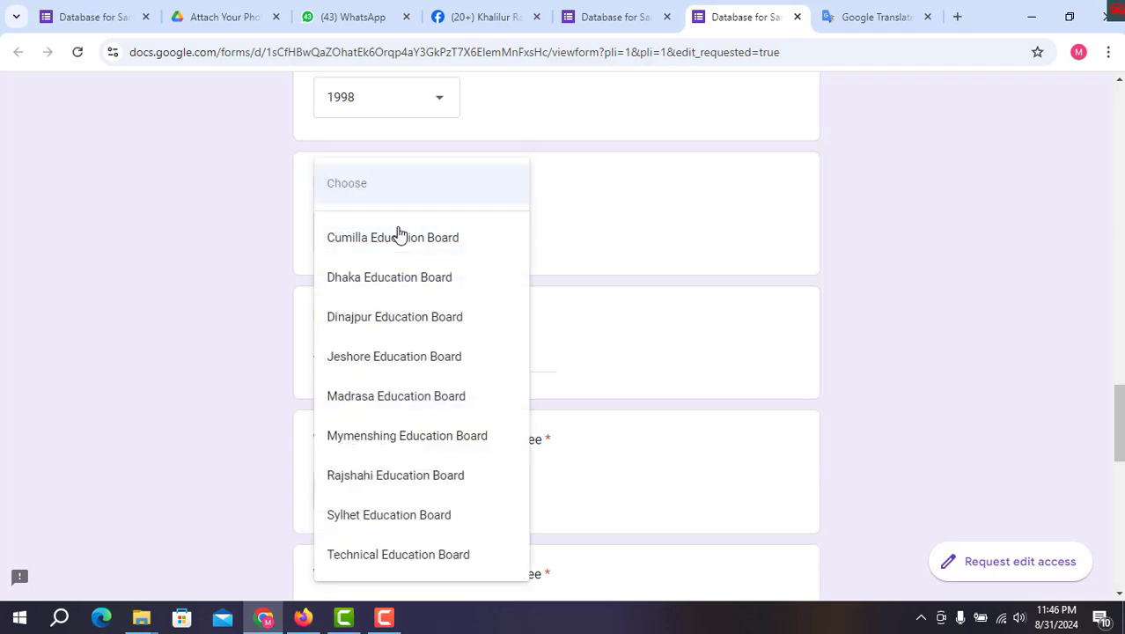
click(382, 244)
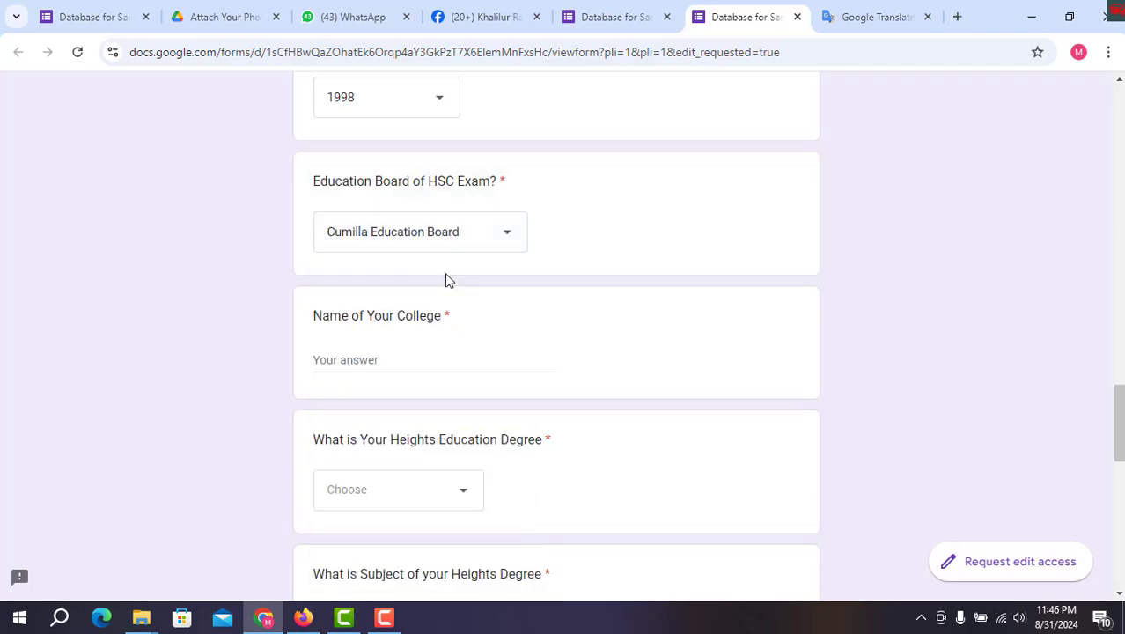
scroll(445, 276, down, 2)
click(407, 189)
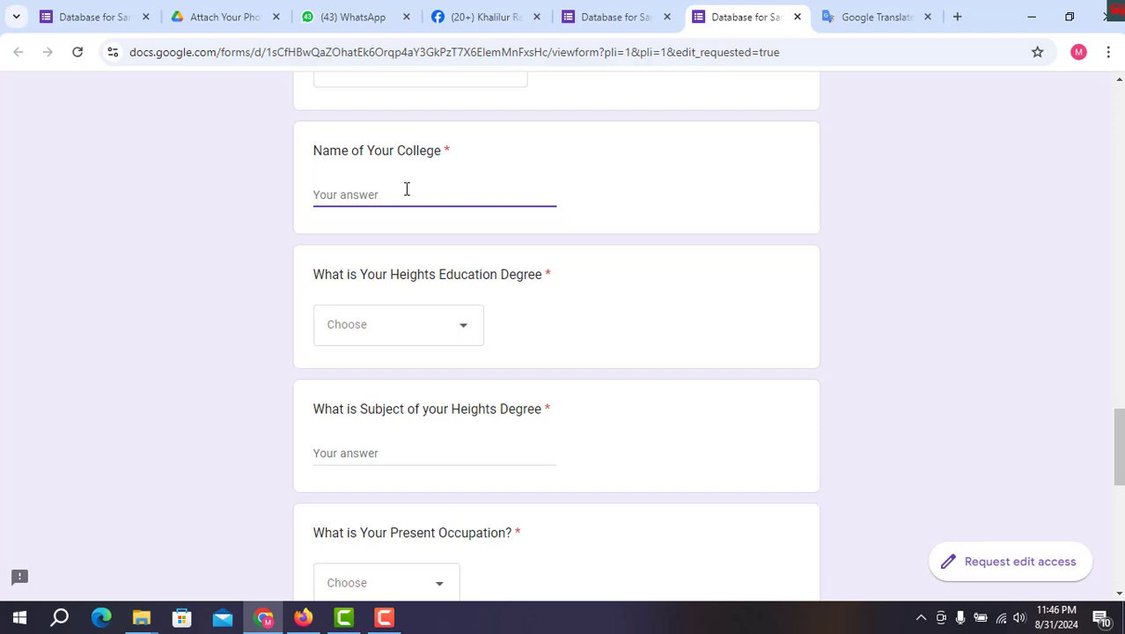
text(Sreekail Degree)
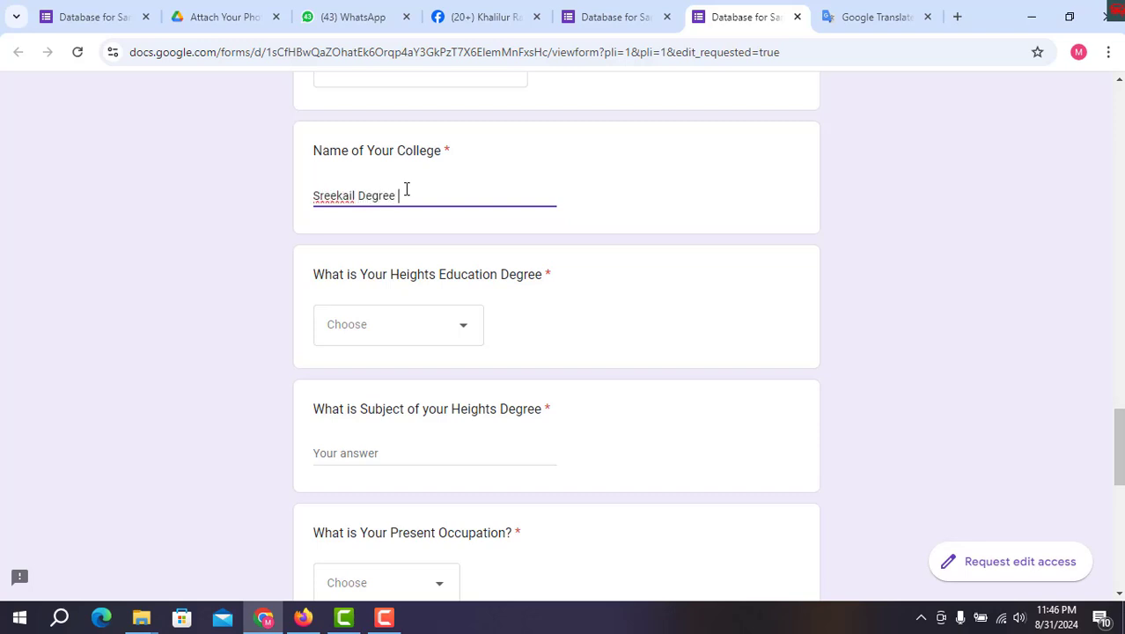
text( College)
click(447, 328)
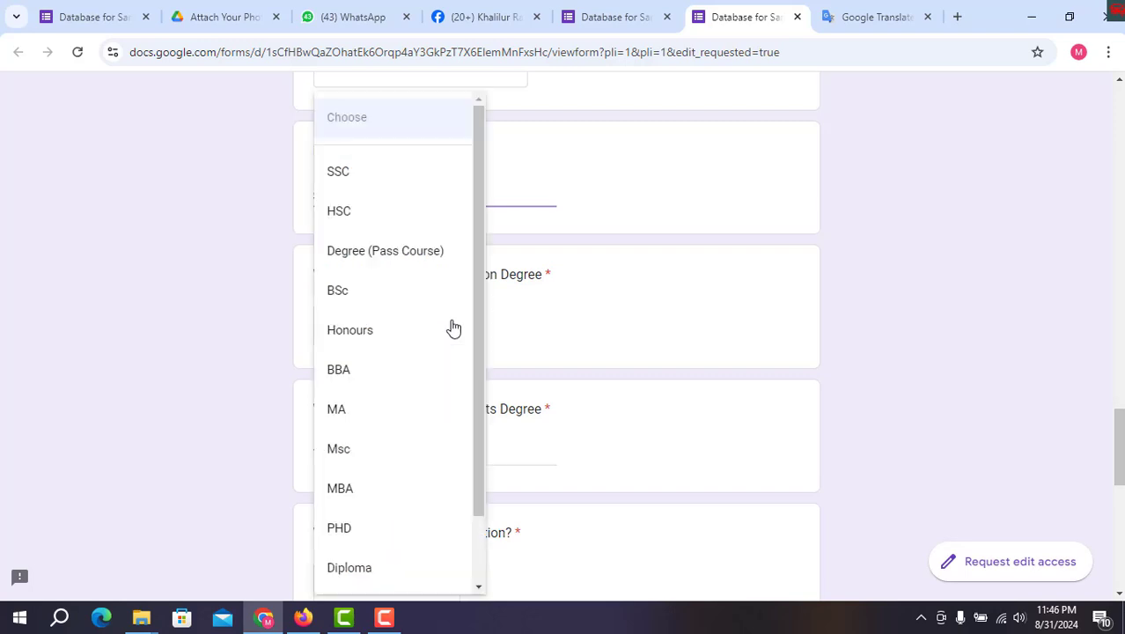
click(213, 294)
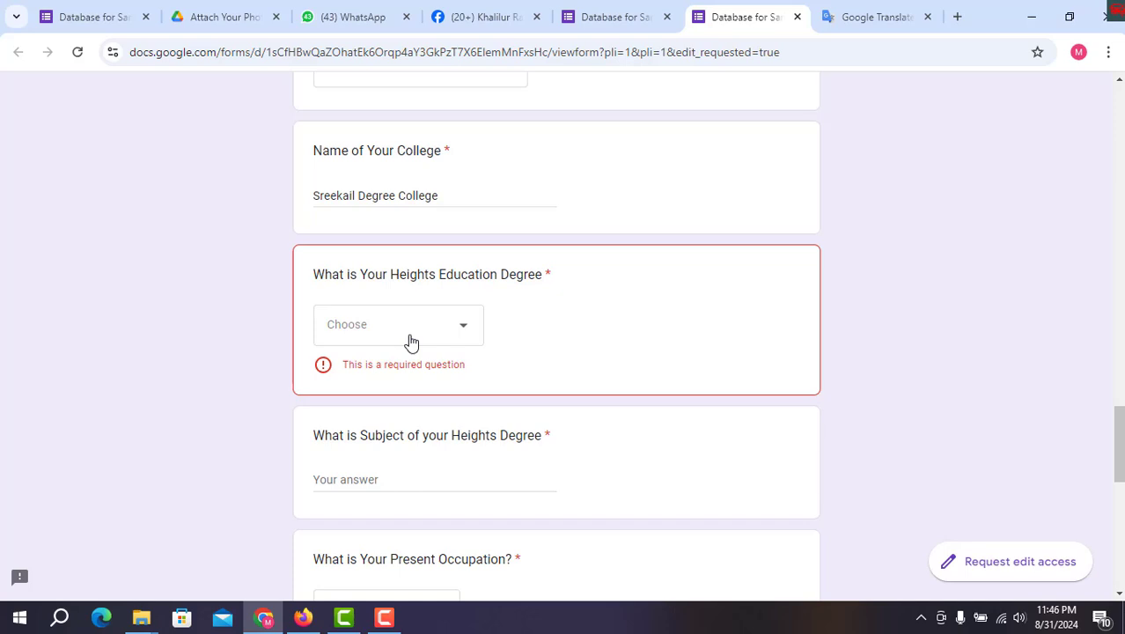
click(410, 343)
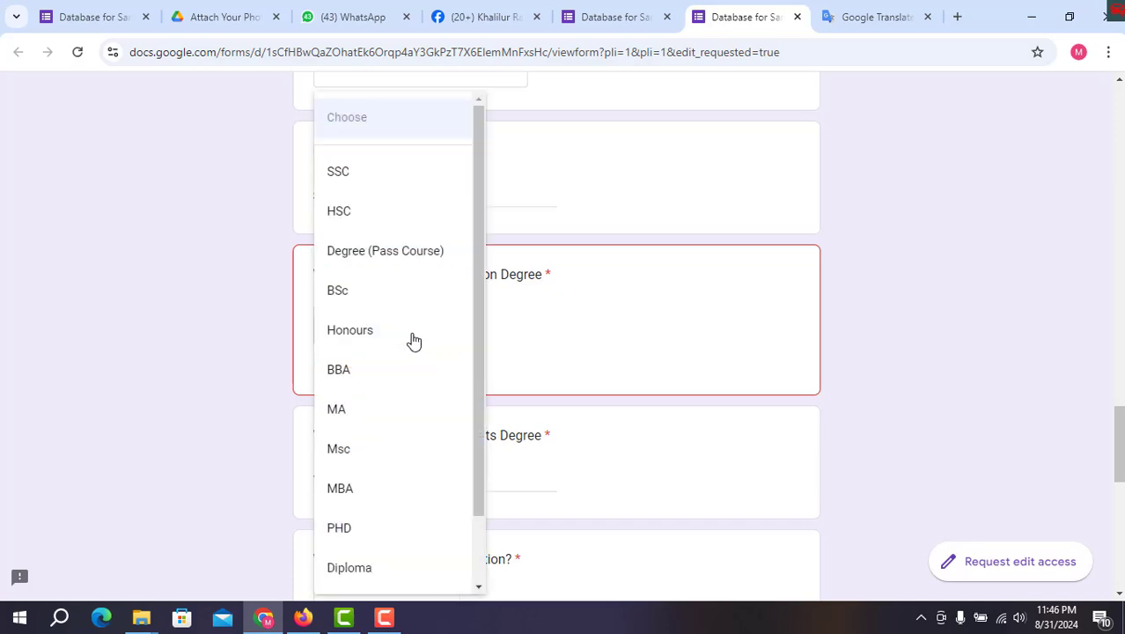
click(377, 498)
scroll(483, 410, down, 2)
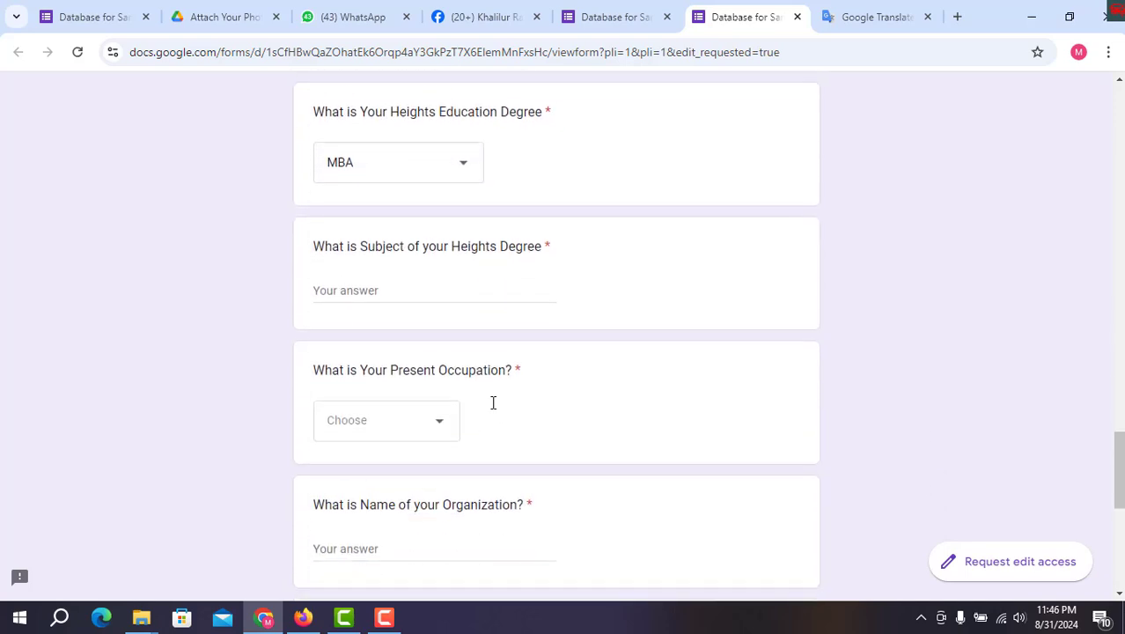
Enter Supply Chain Management as the subject and choose Private Job as occupation
click(390, 292)
text(Sup)
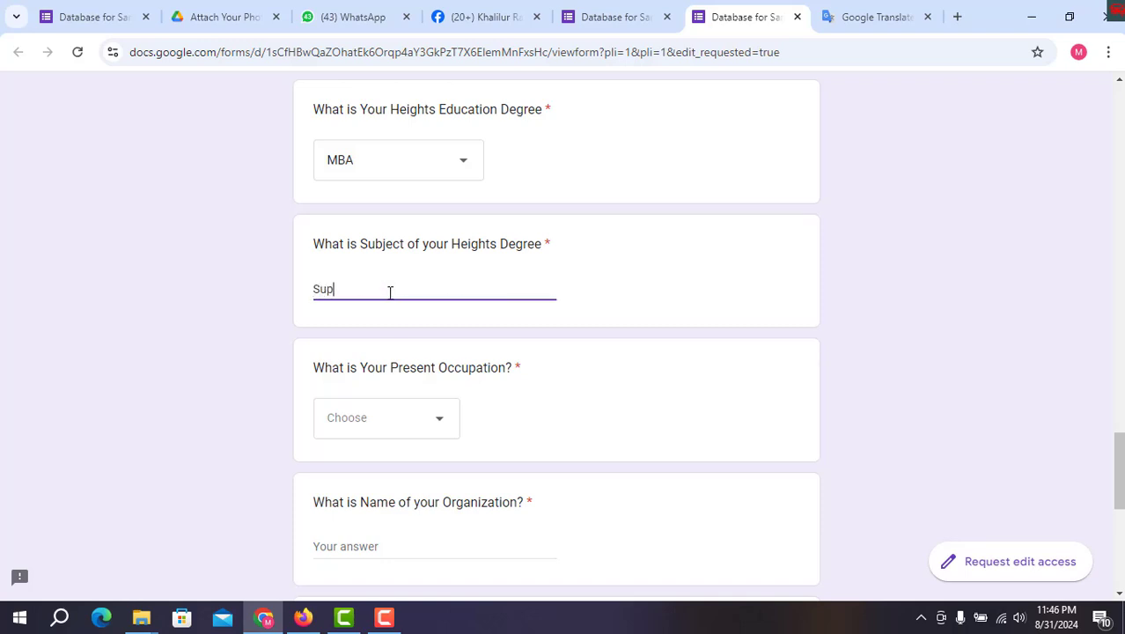
text(ply Chain Management)
scroll(405, 299, down, 2)
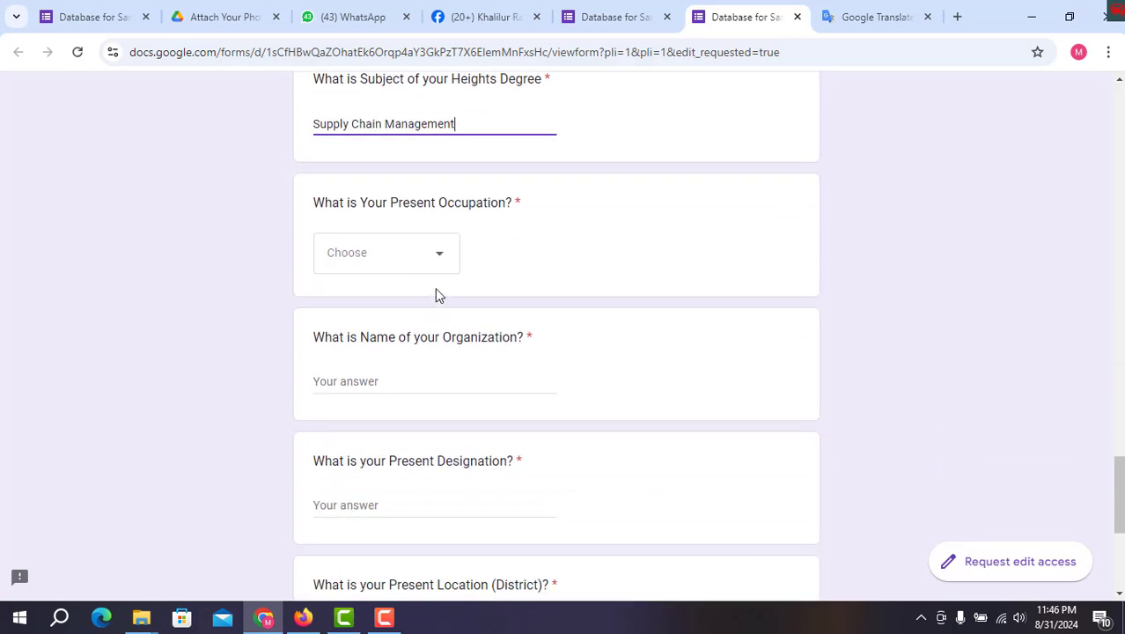
click(427, 254)
click(389, 431)
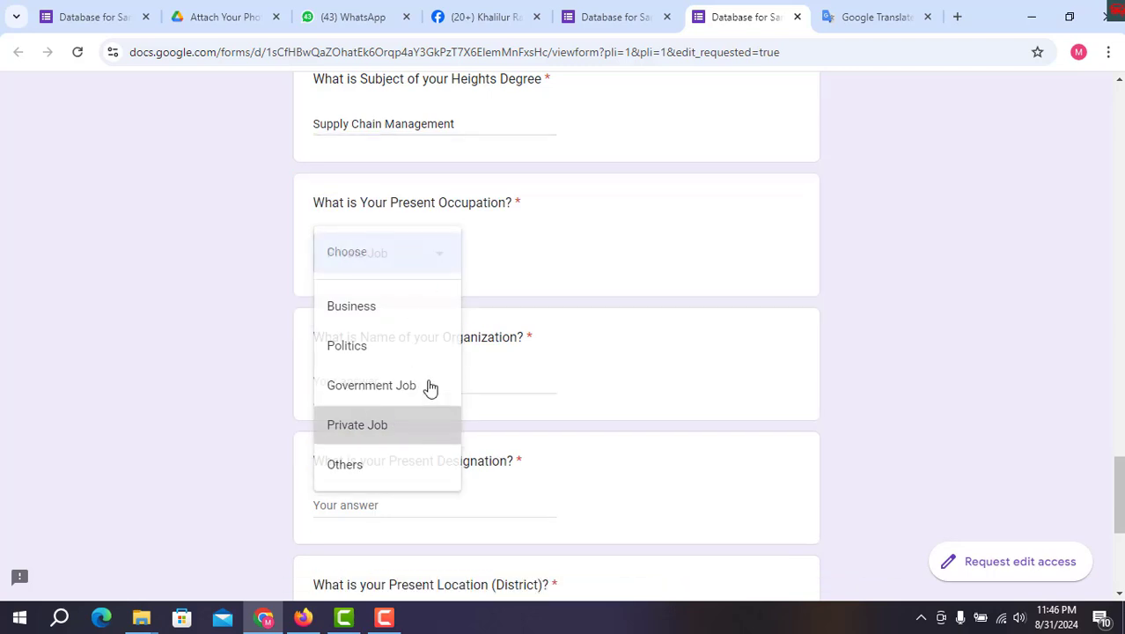
scroll(475, 291, down, 2)
Enter Hams Garments Ltd as organization and Gazipur Chowrasta as present designation
click(417, 215)
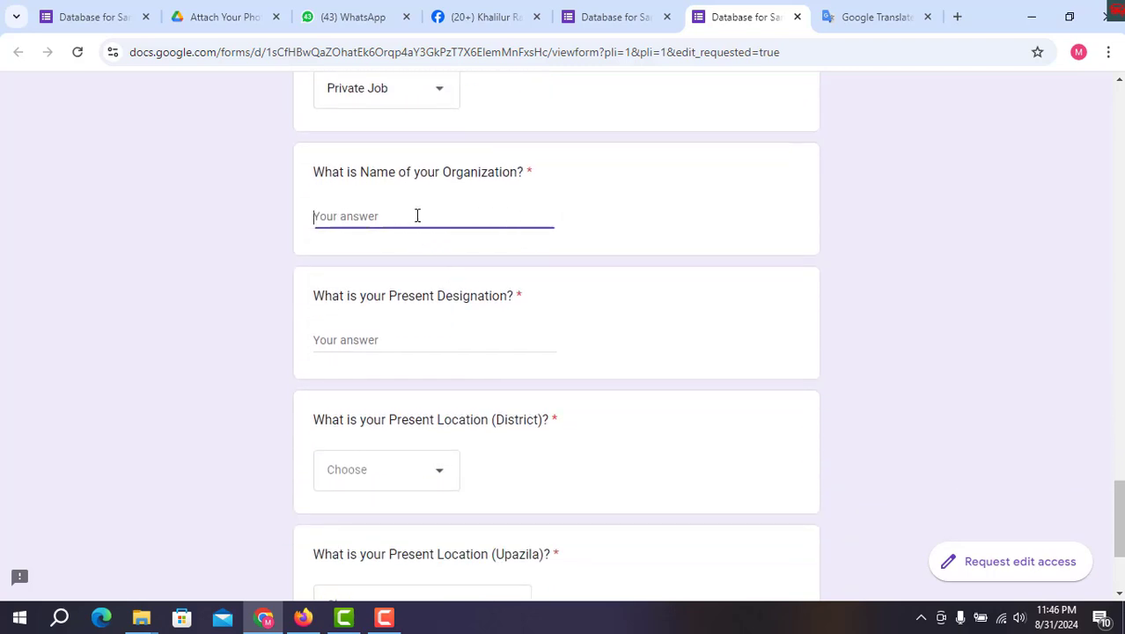
text(Ham)
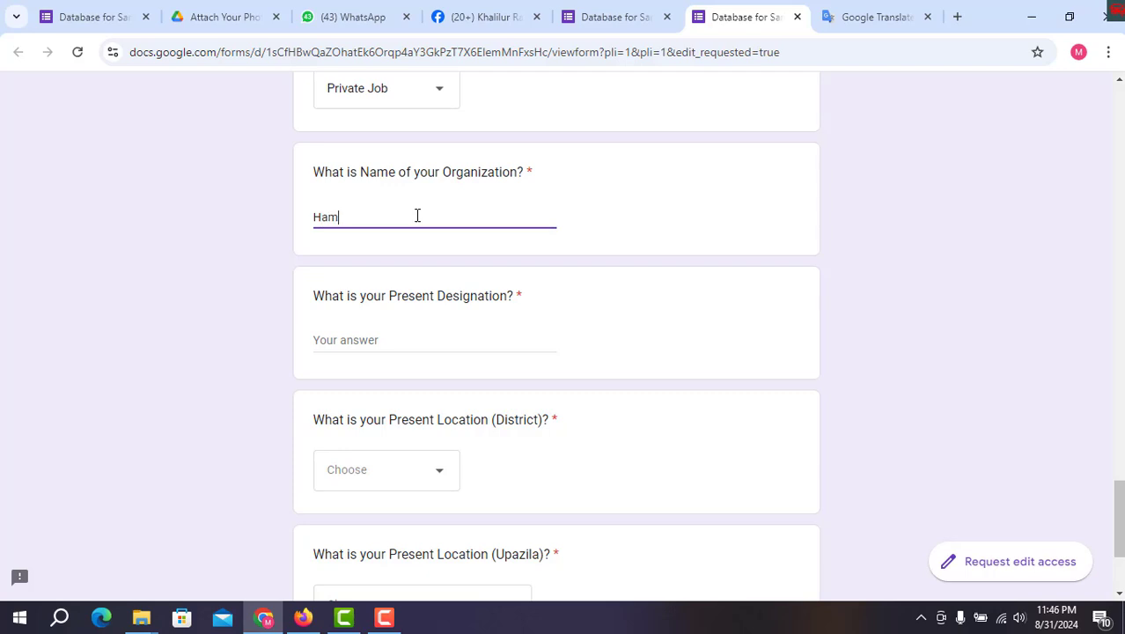
text(s Garments Ltd)
scroll(421, 224, down, 1)
click(423, 252)
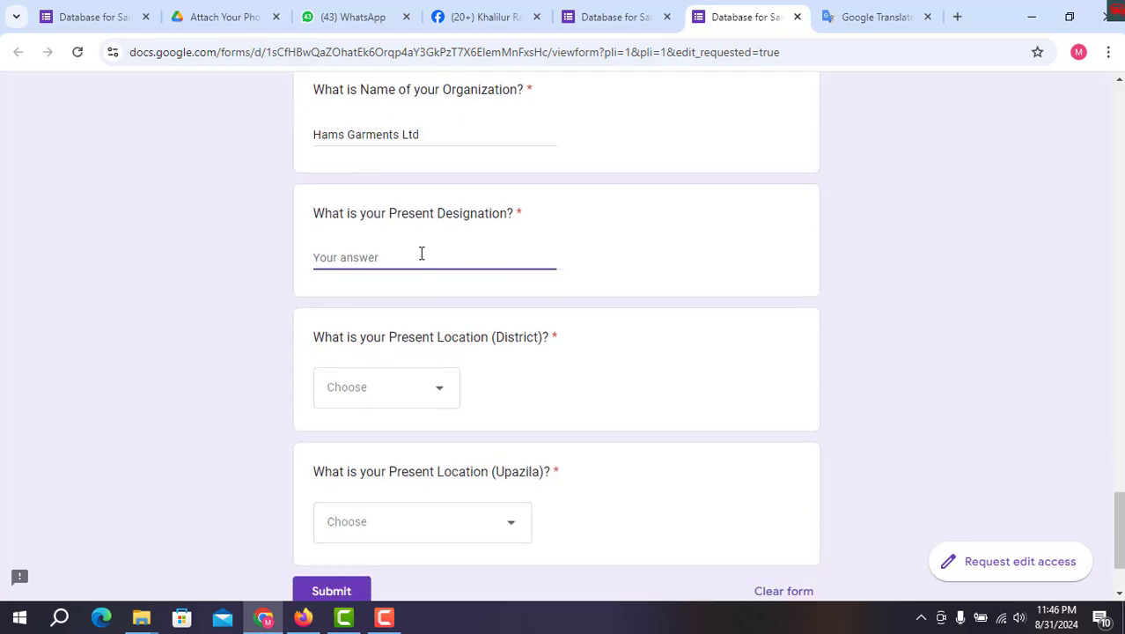
text(Ga)
text(zipur Chowrasta)
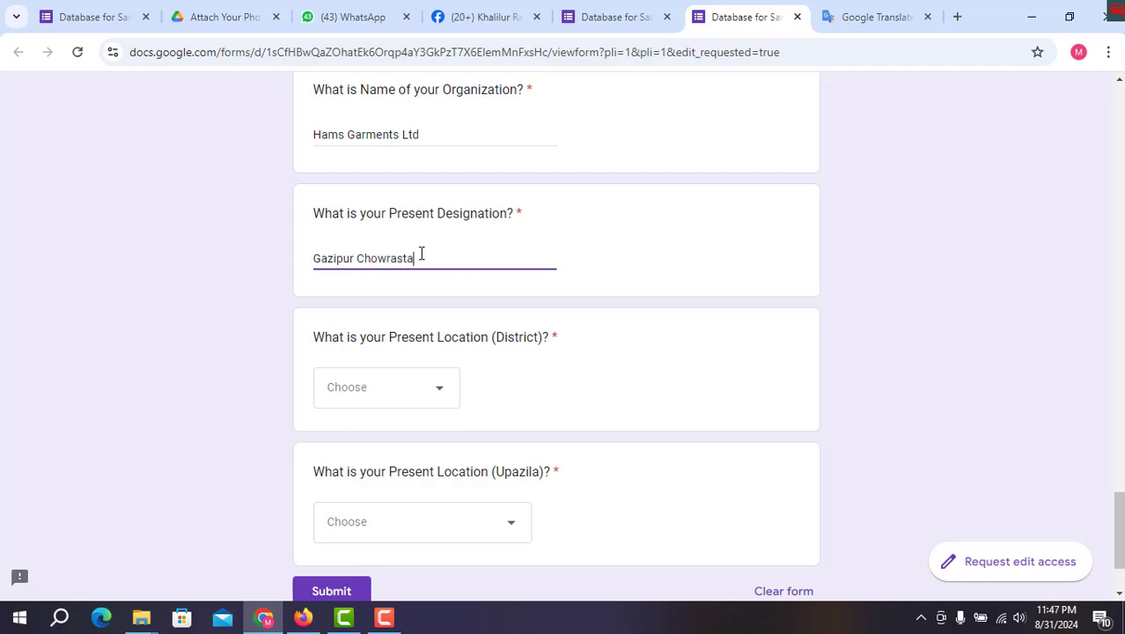
Choose Gazipur as the present-location district
scroll(368, 406, down, 1)
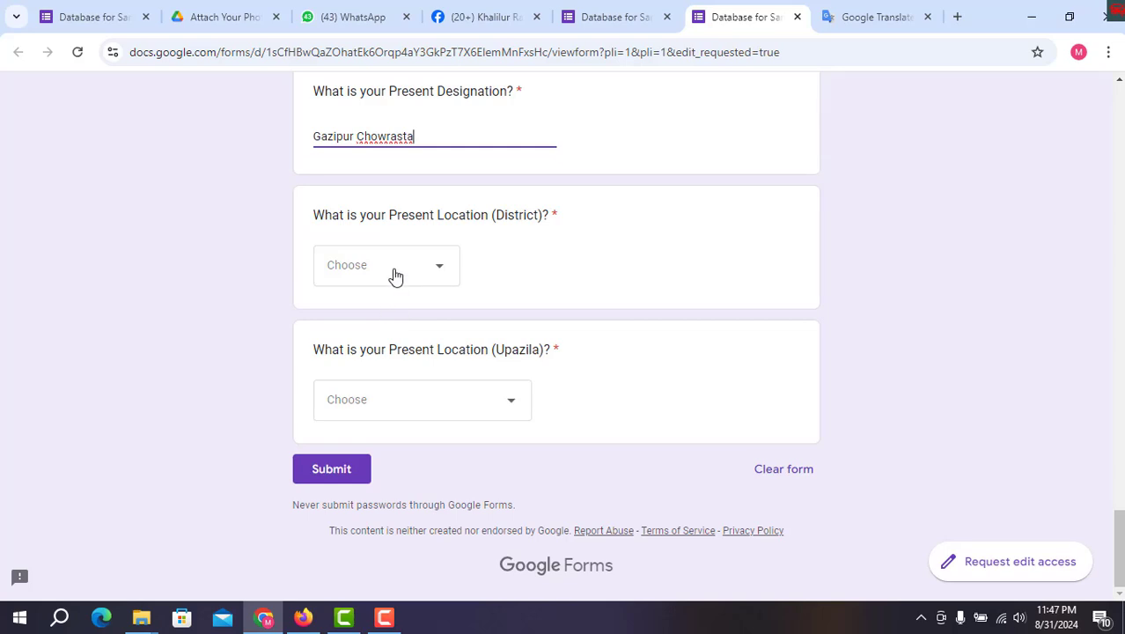
click(396, 277)
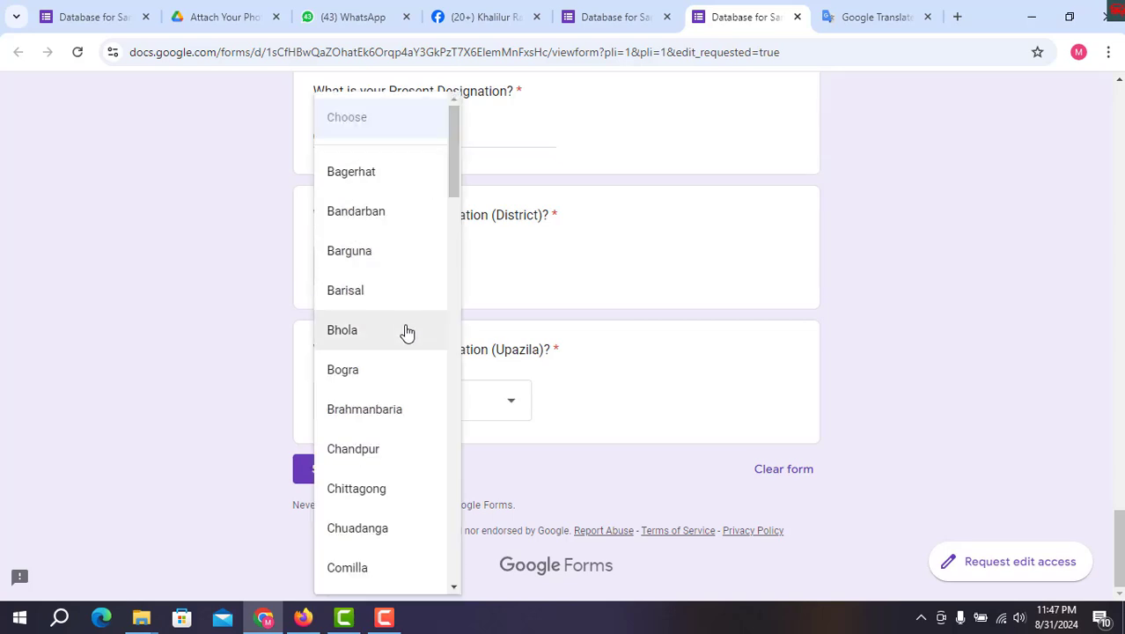
scroll(405, 330, down, 2)
scroll(404, 333, down, 2)
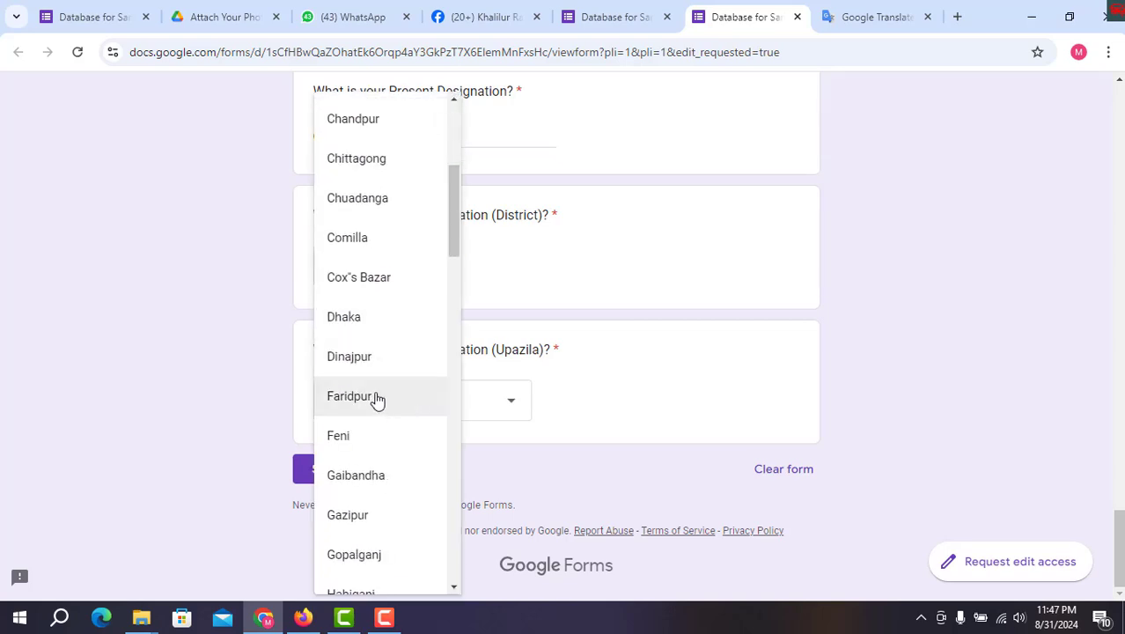
scroll(377, 397, down, 1)
scroll(378, 405, down, 1)
click(373, 441)
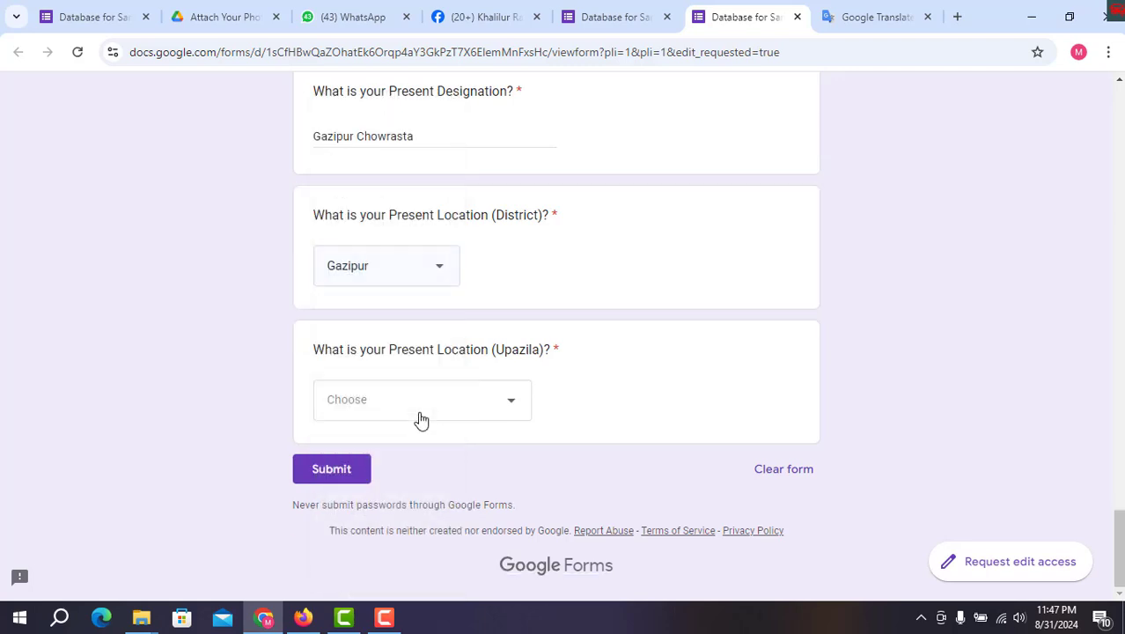
Pick Gazipur-S-Gazipur from the present upazila dropdown list
click(471, 413)
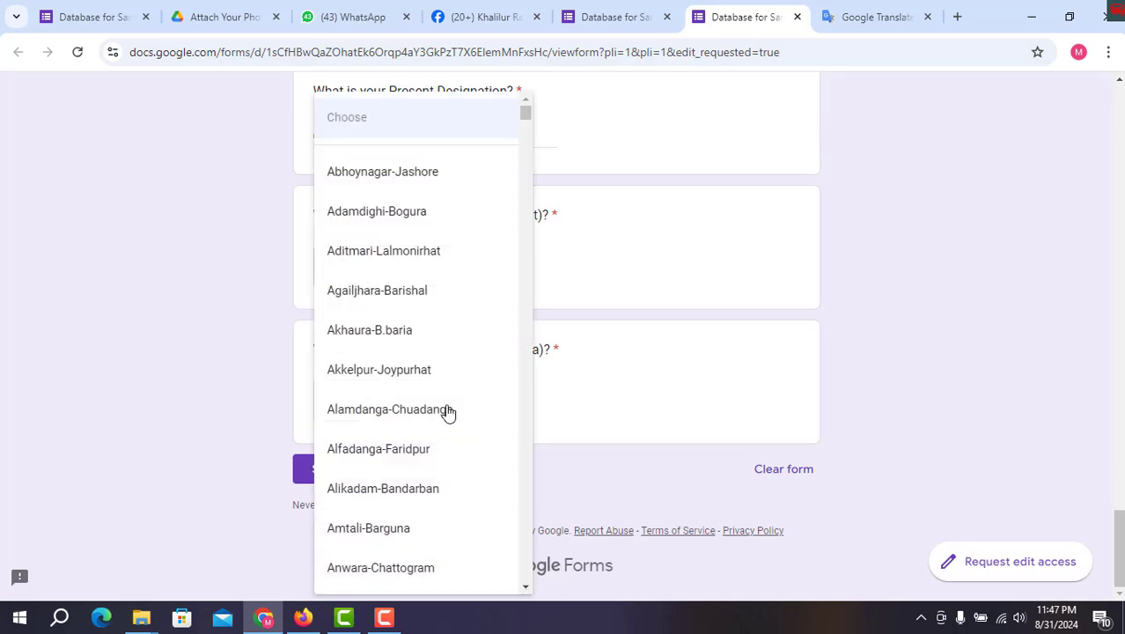
scroll(432, 359, down, 8)
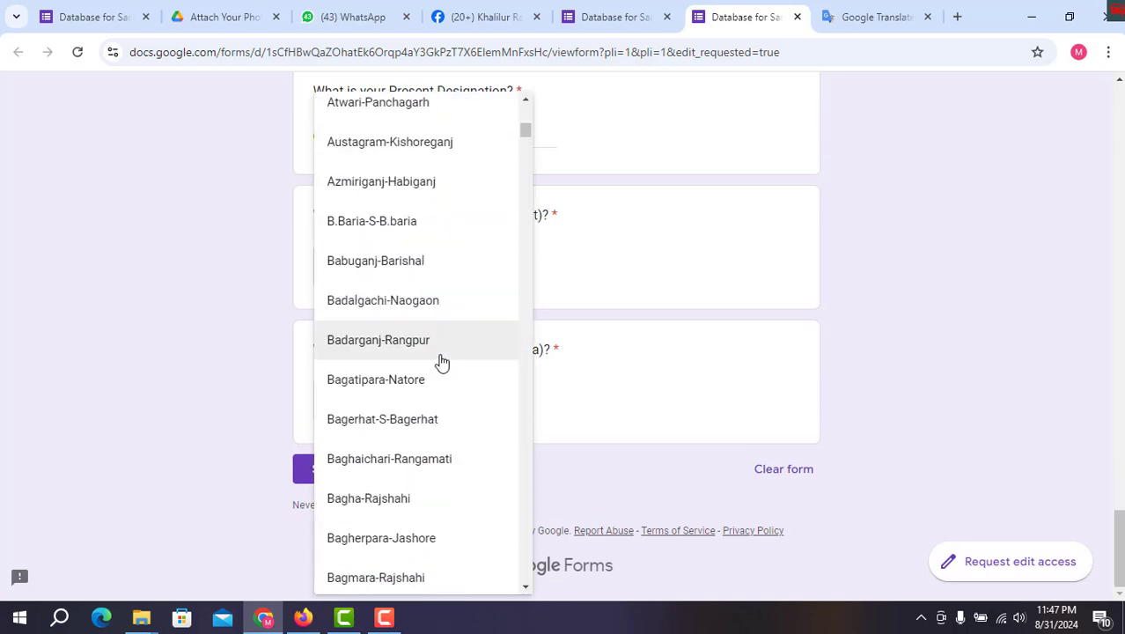
scroll(441, 362, down, 13)
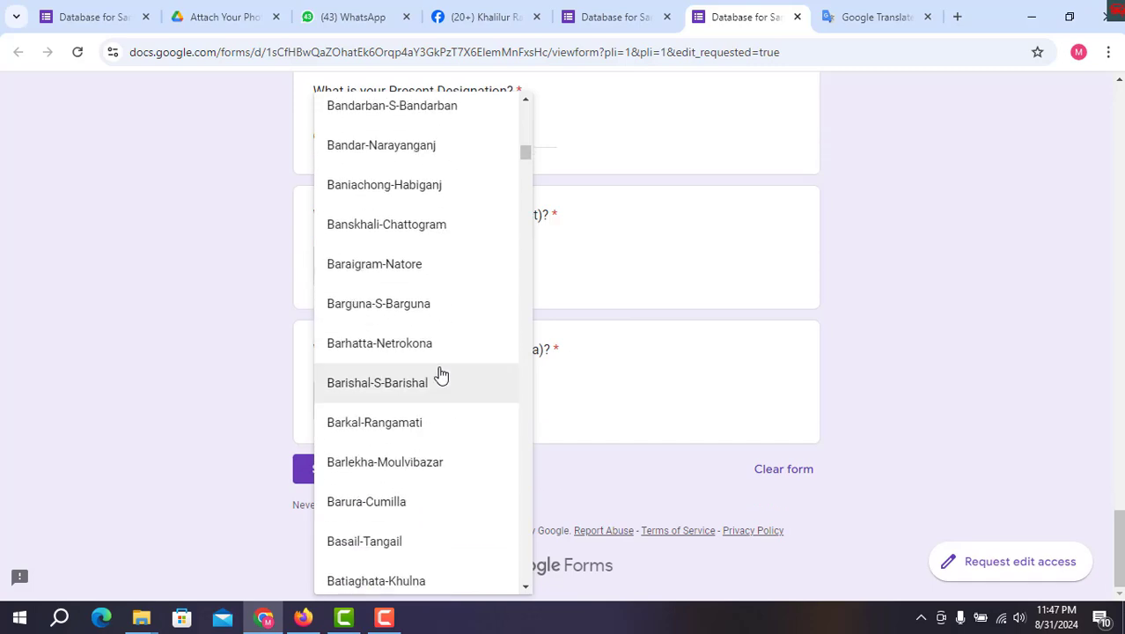
scroll(445, 375, down, 12)
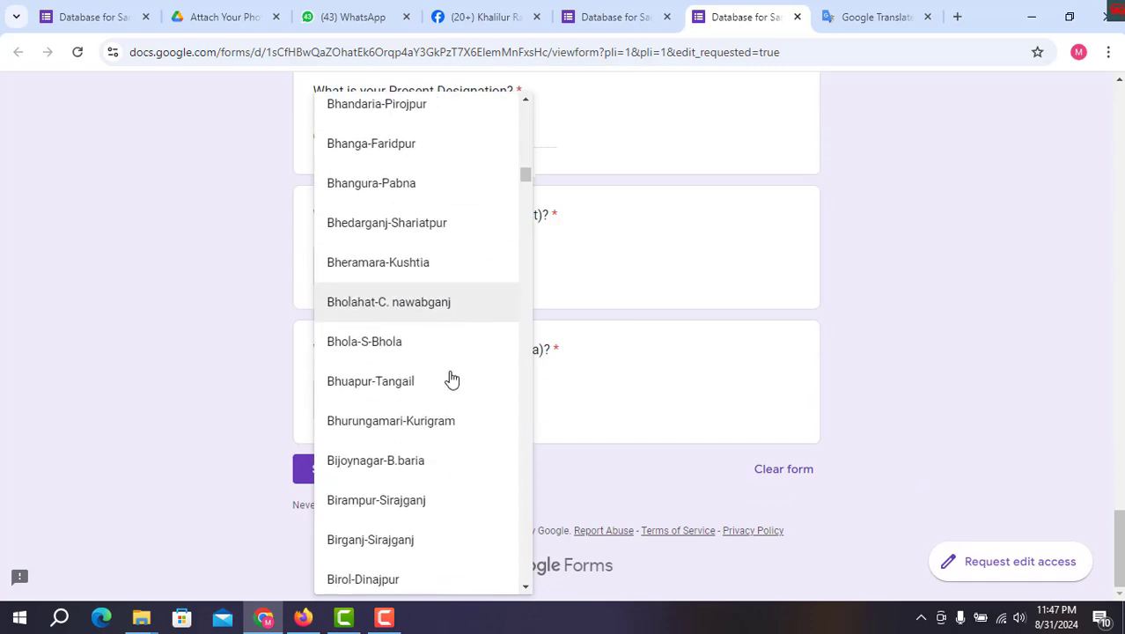
scroll(456, 377, down, 17)
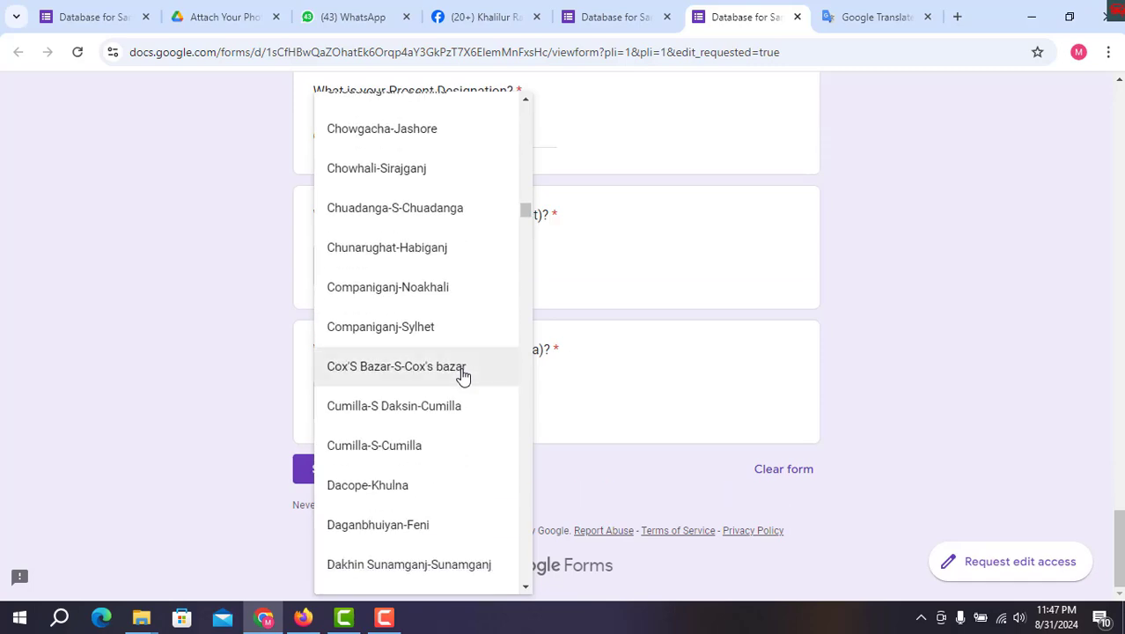
scroll(467, 379, down, 14)
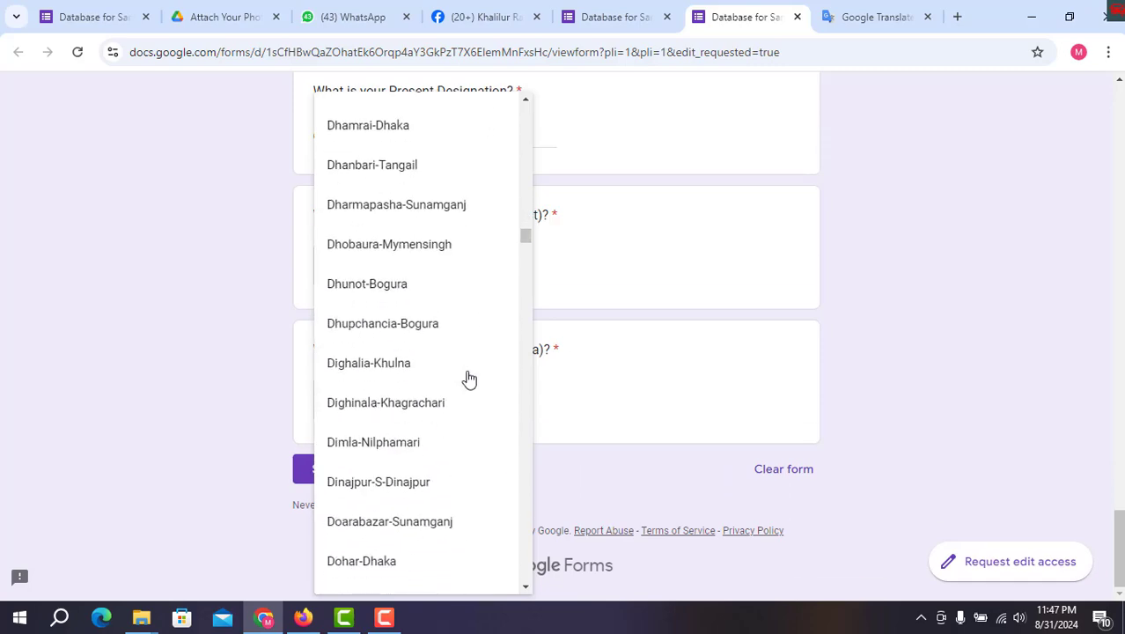
scroll(471, 383, down, 10)
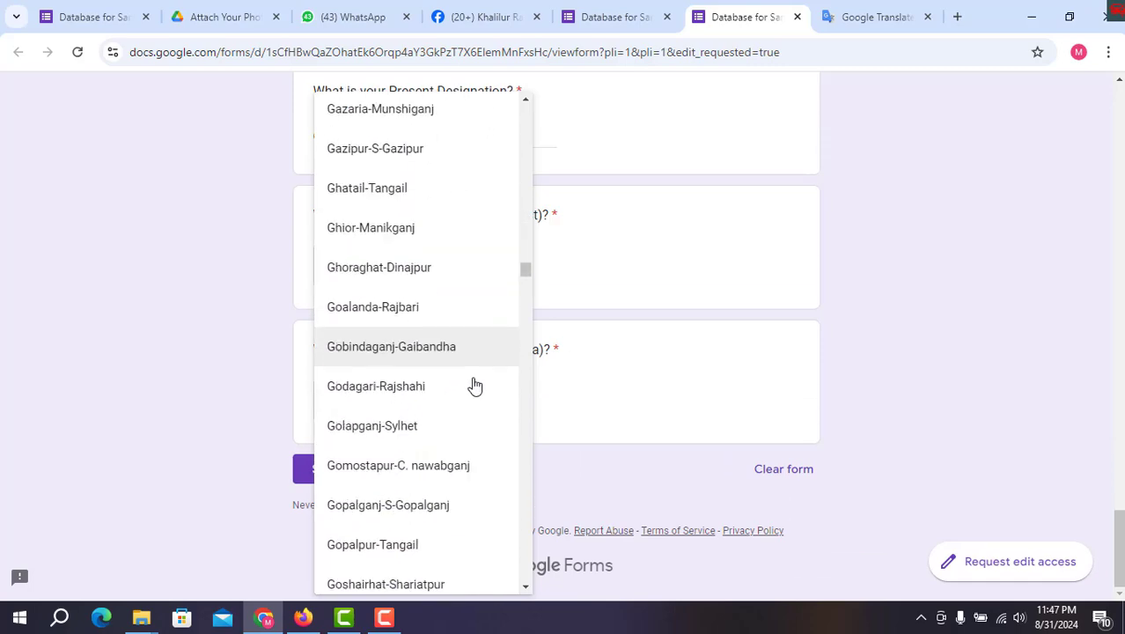
scroll(474, 386, up, 3)
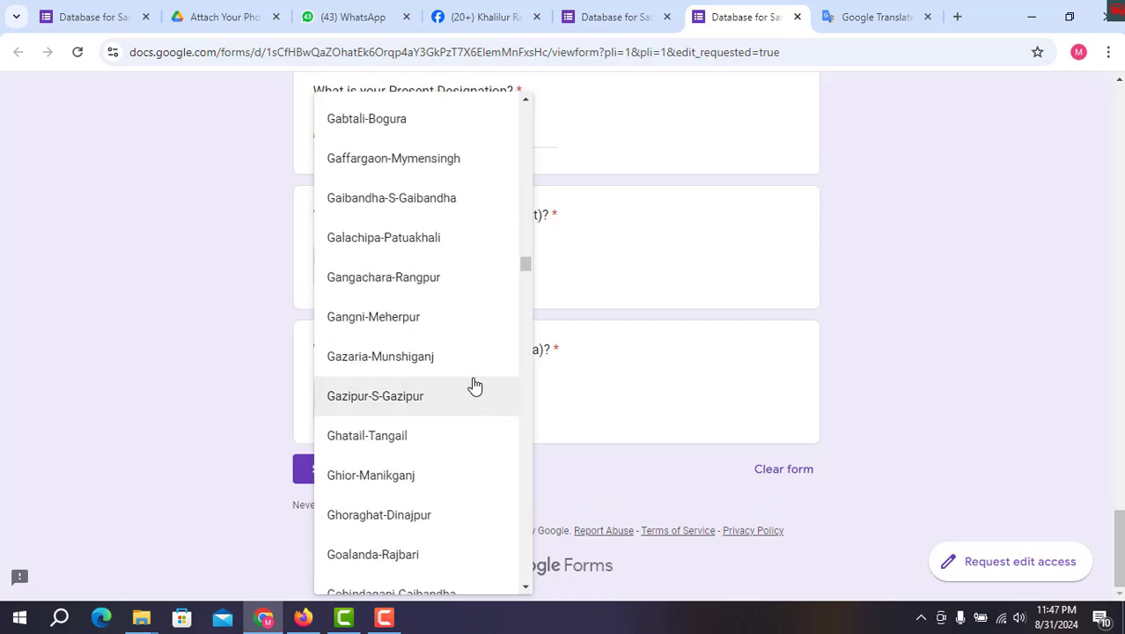
click(379, 401)
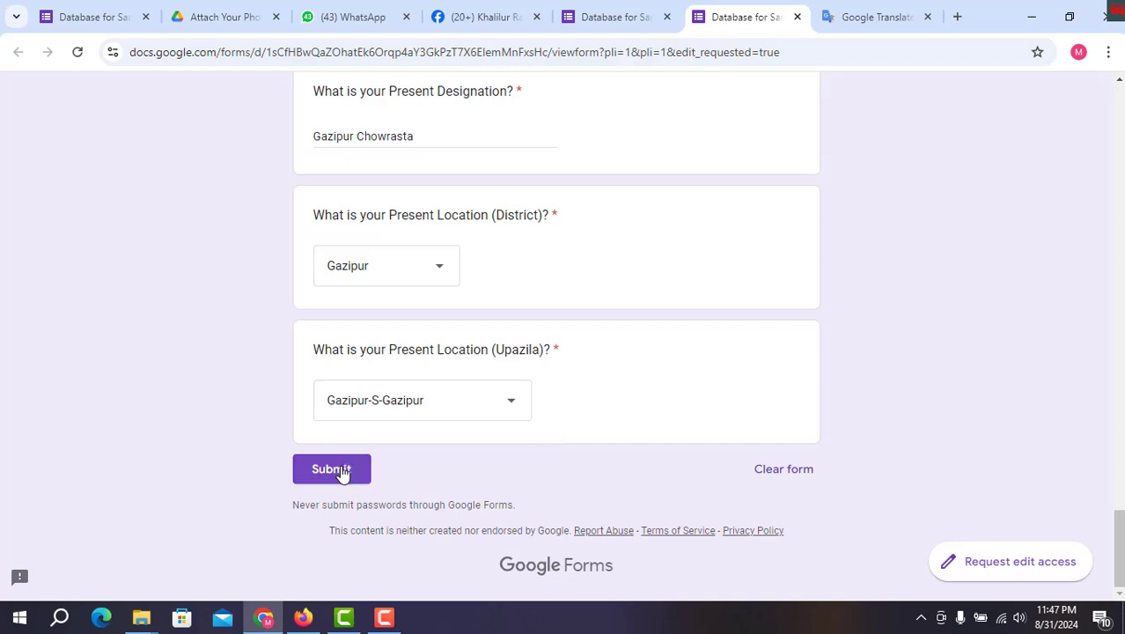
Open the Responses spreadsheet from File Explorer, confirm it has only headers, then return to the form
mouse_move(140, 616)
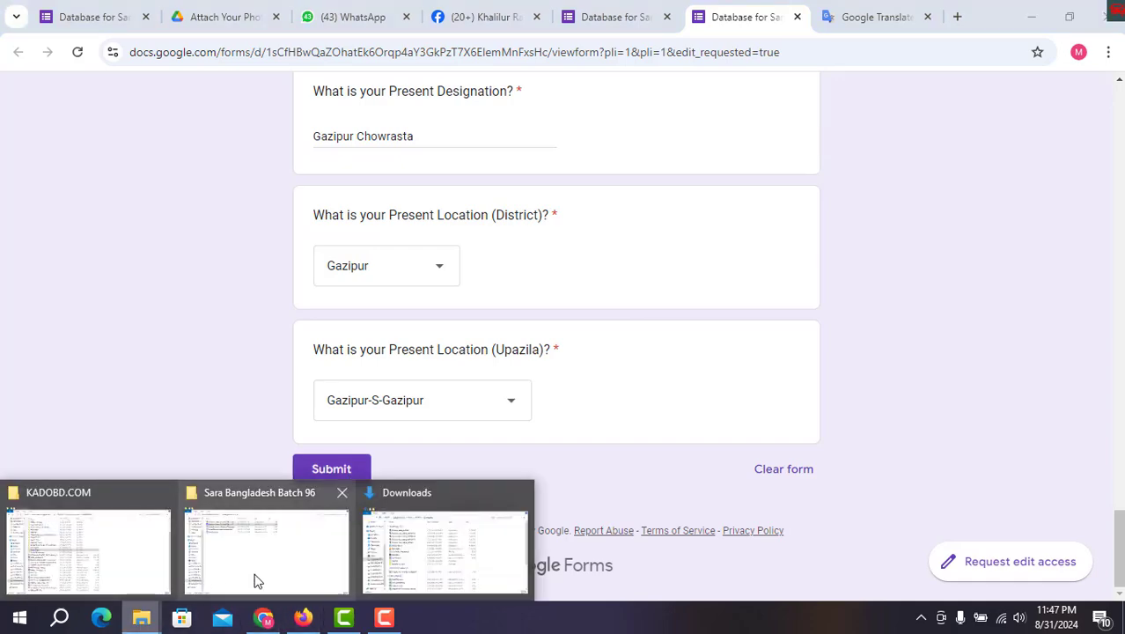
click(272, 574)
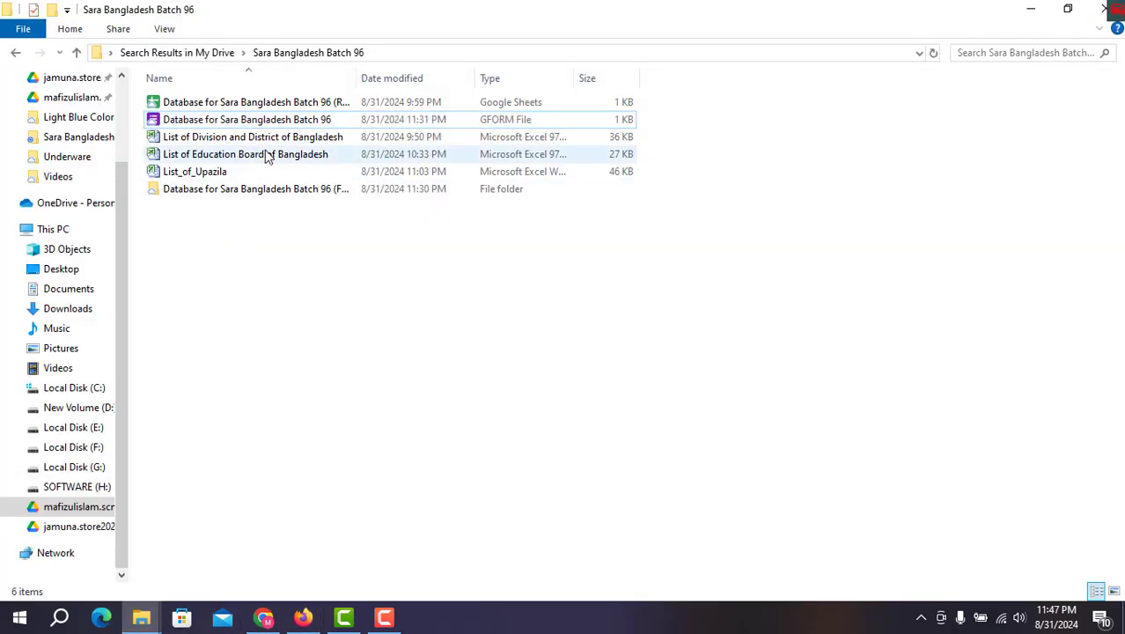
click(284, 106)
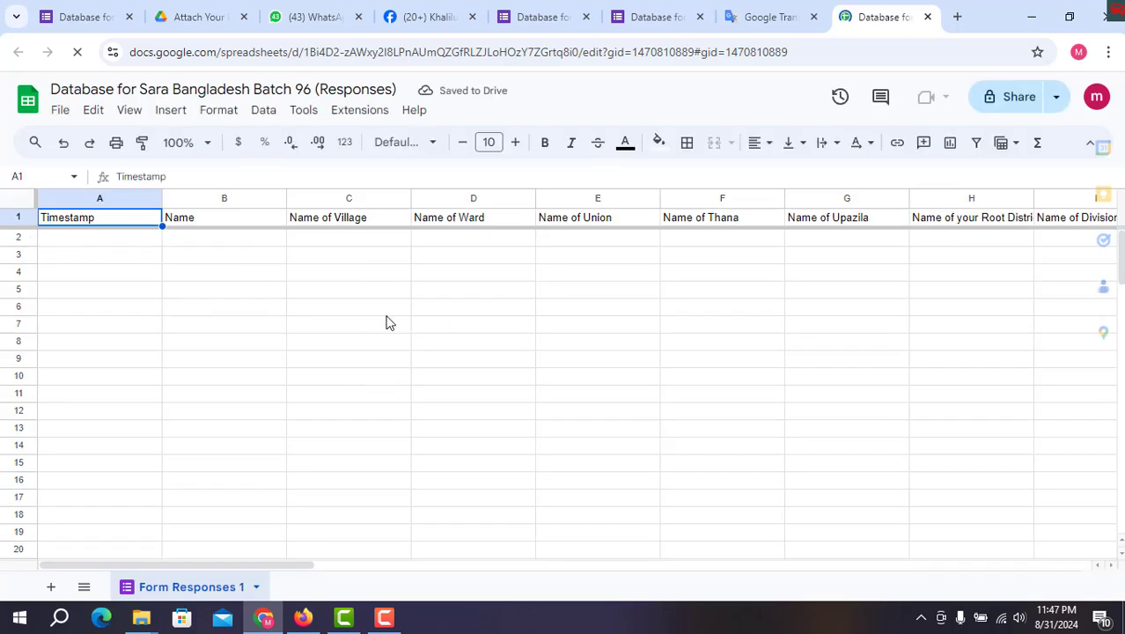
click(531, 16)
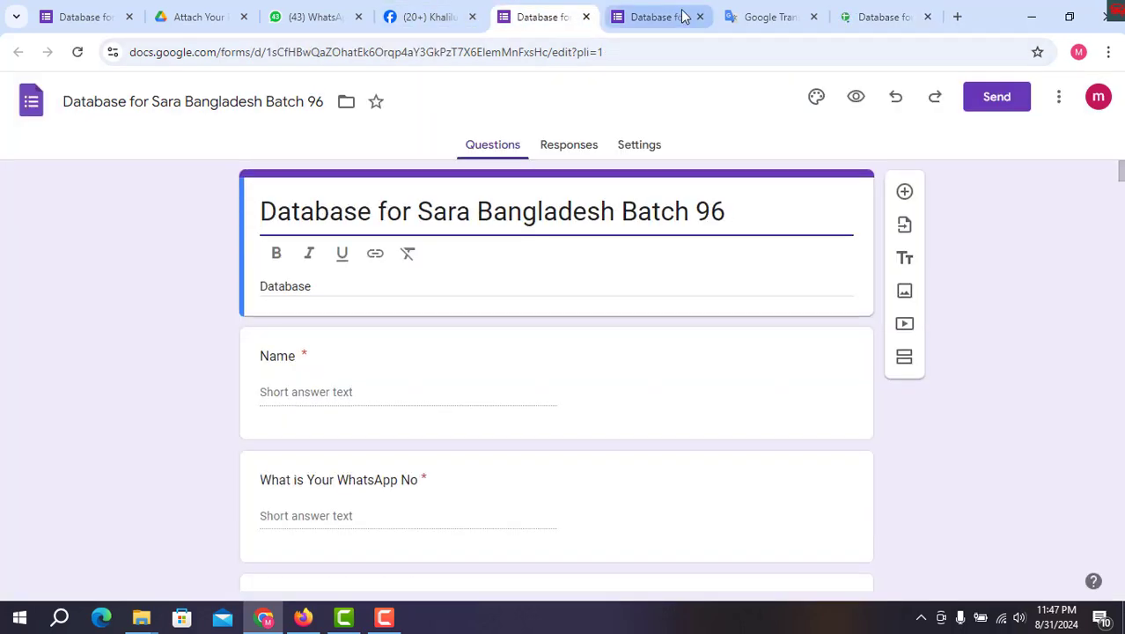
click(684, 16)
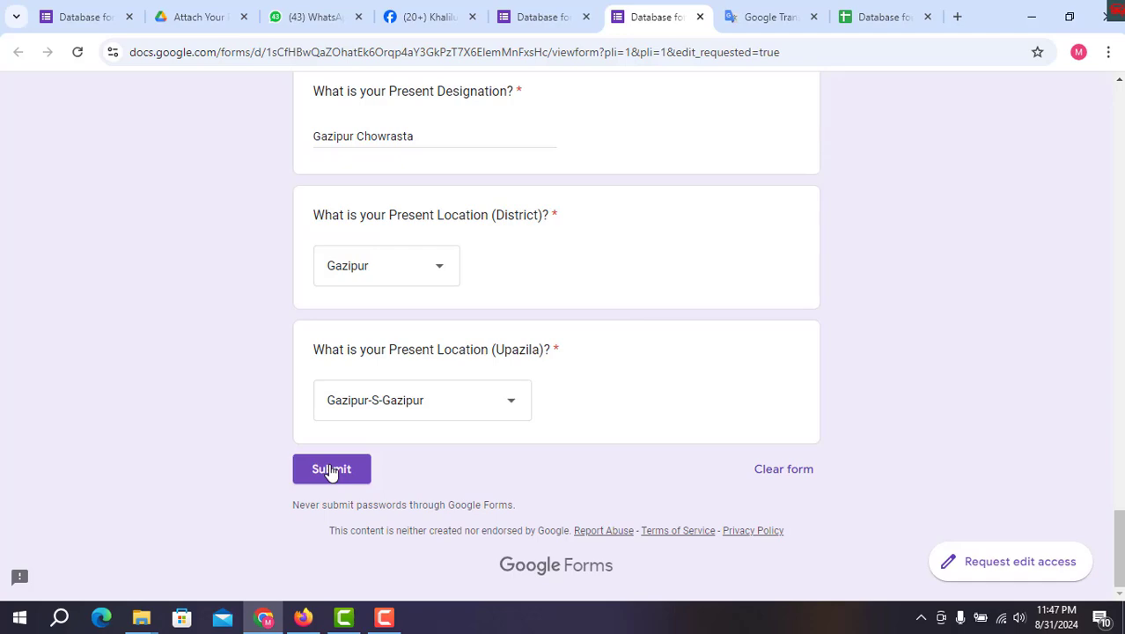
click(866, 16)
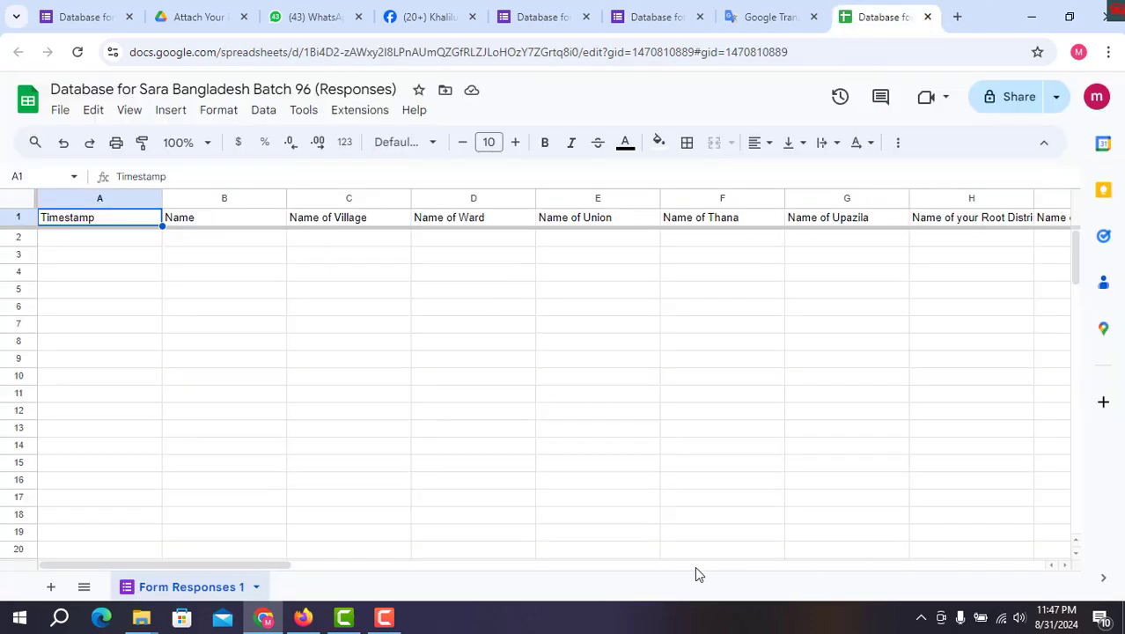
drag(269, 568, 194, 542)
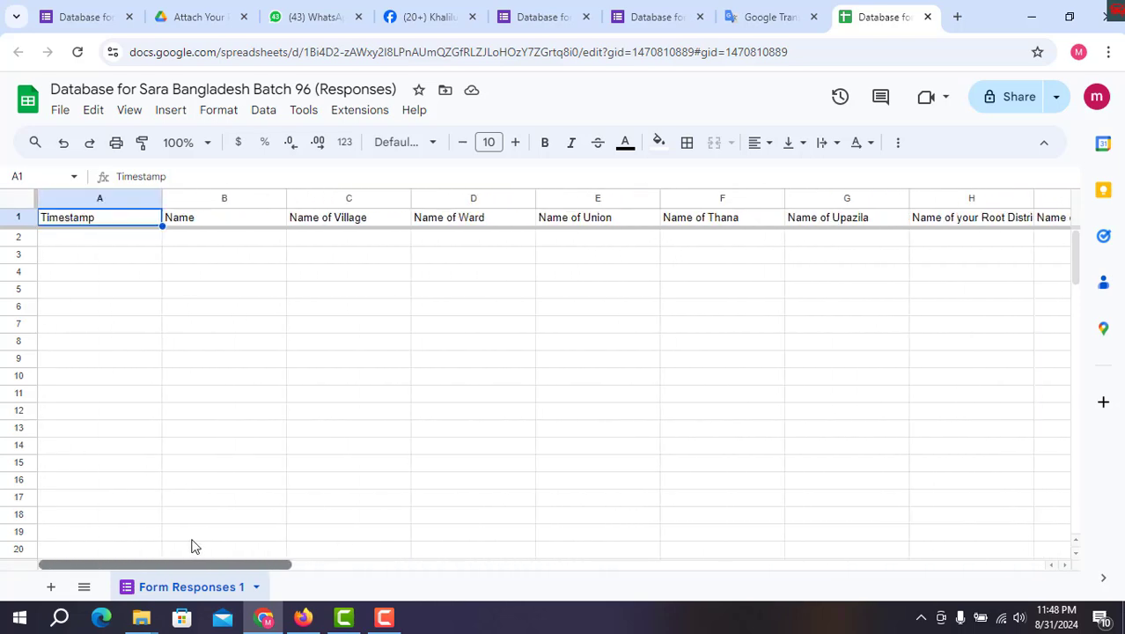
click(648, 16)
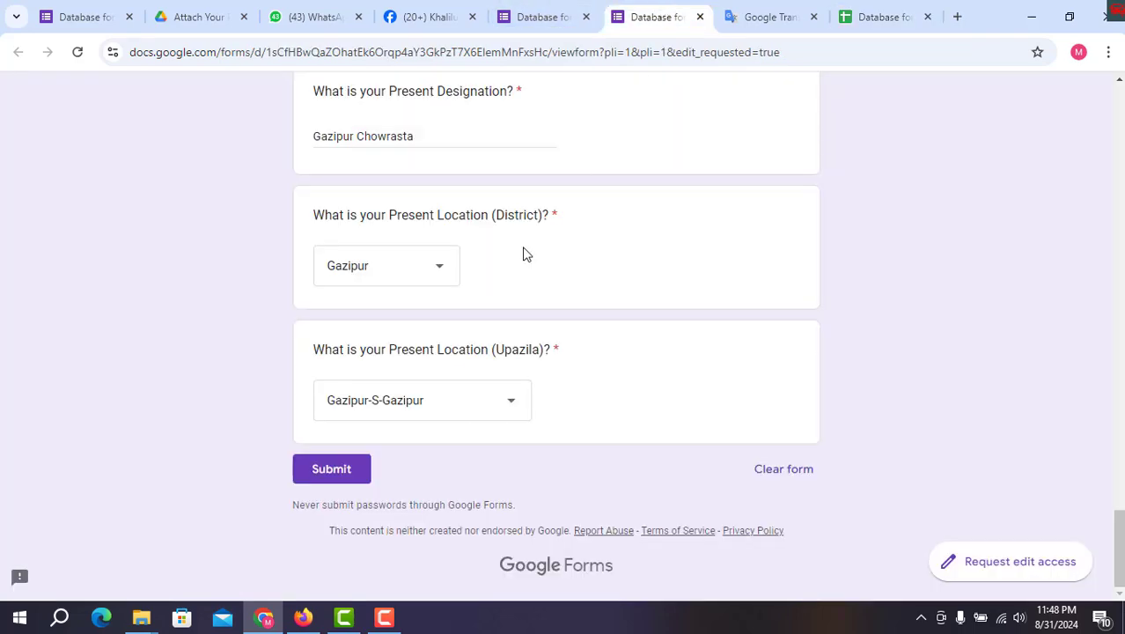
Submit the form, close the stale Sheets tab, and reopen the Responses file showing row 2
click(341, 468)
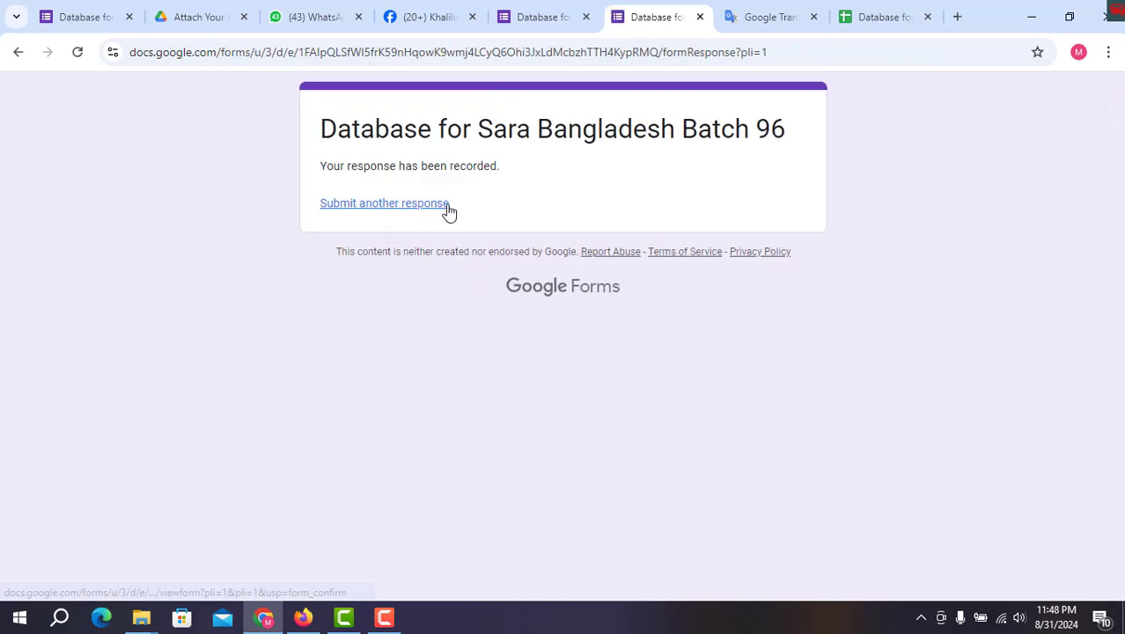
click(927, 17)
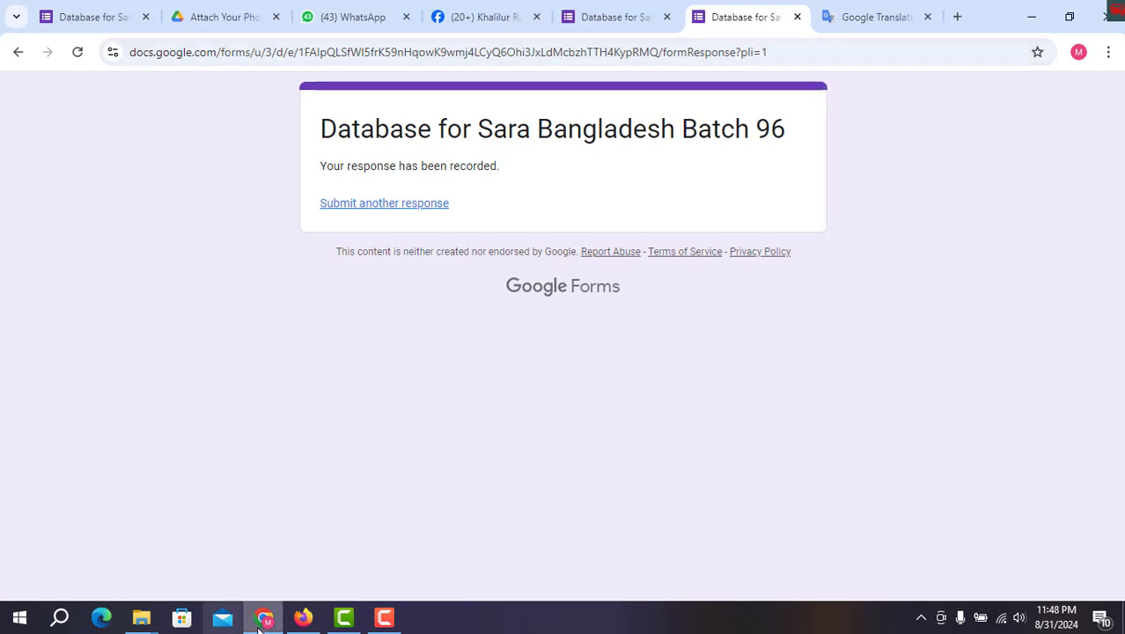
click(227, 19)
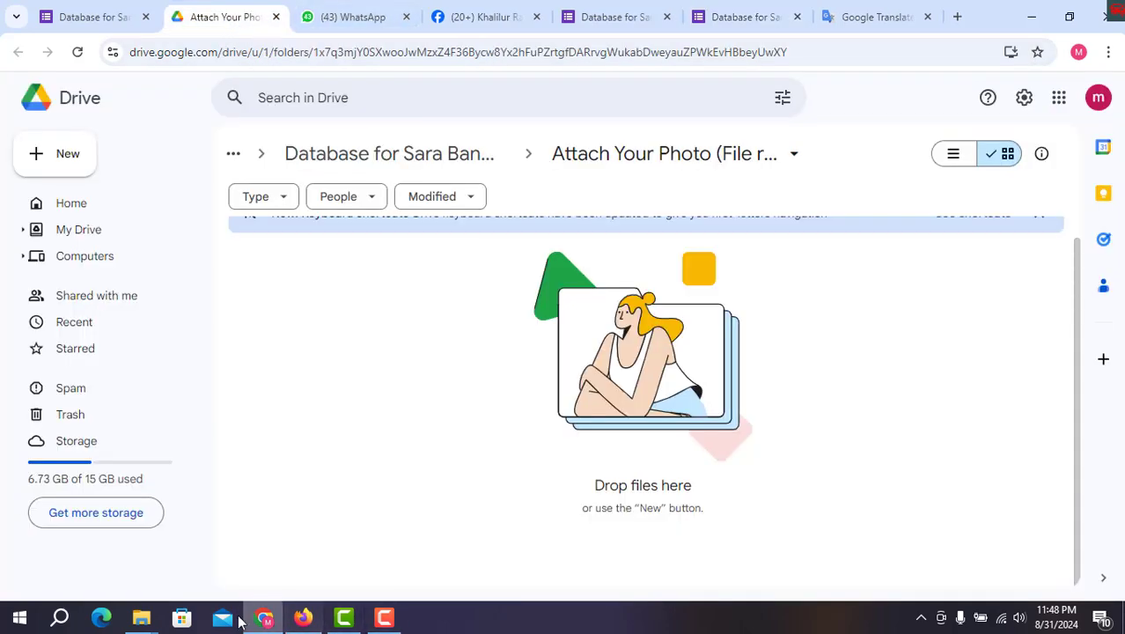
mouse_move(146, 623)
click(283, 551)
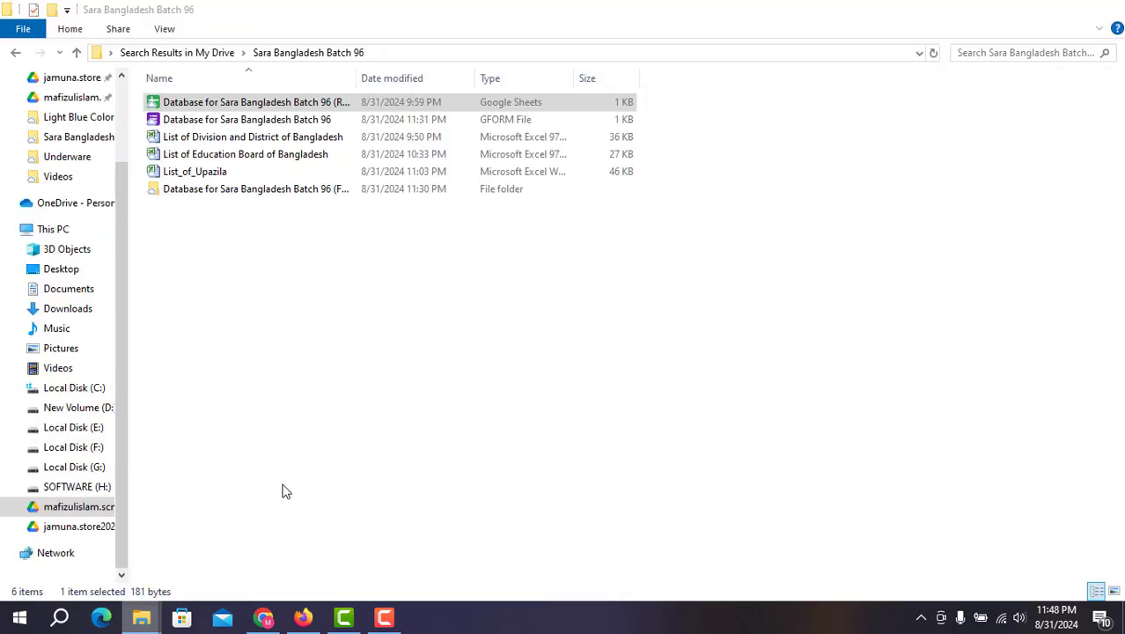
click(343, 102)
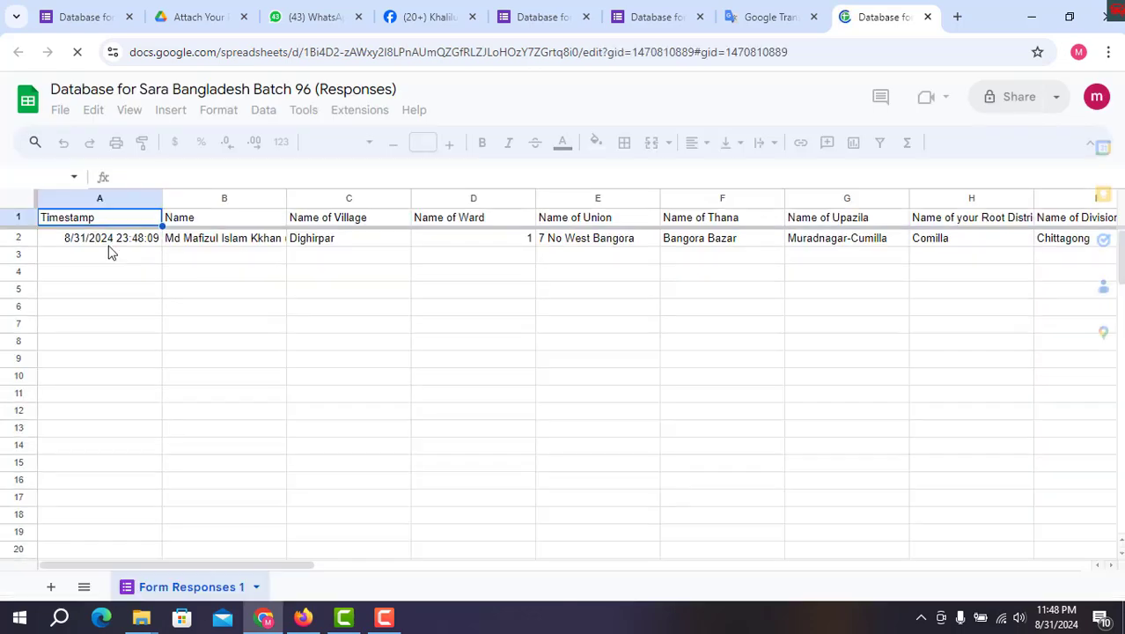
Check the new response's timestamp, name, village and ward number in cells A2–D2
click(117, 237)
click(188, 239)
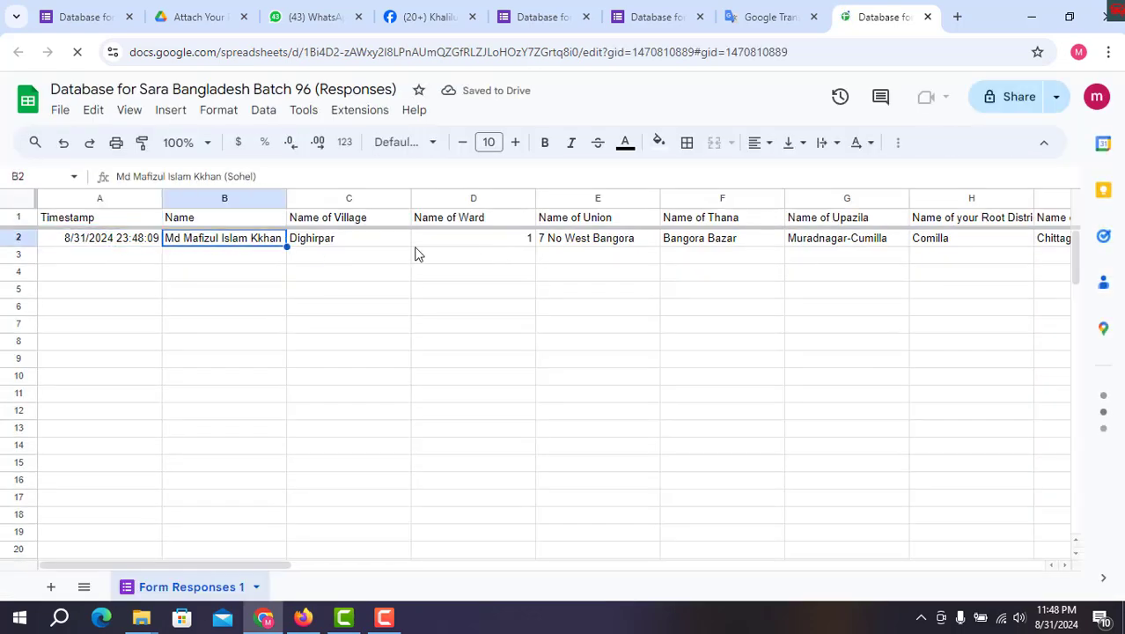
click(342, 239)
click(472, 240)
click(329, 245)
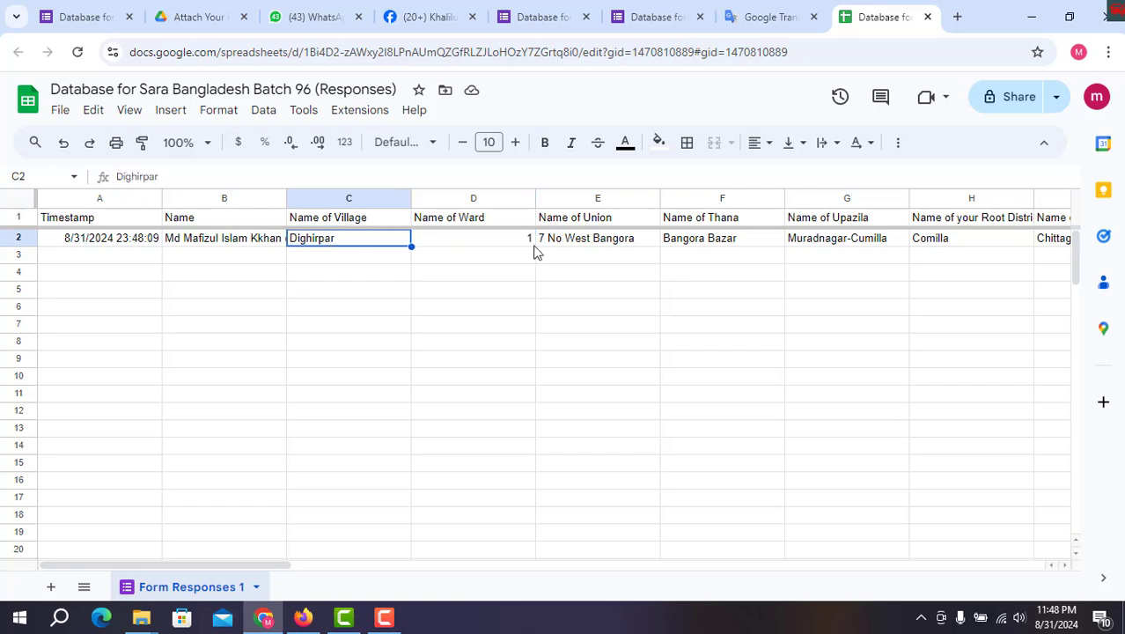
Read along row 2 through the Thana, upazila, division, school name, blood group and photo columns
key(Left)
key(Left)
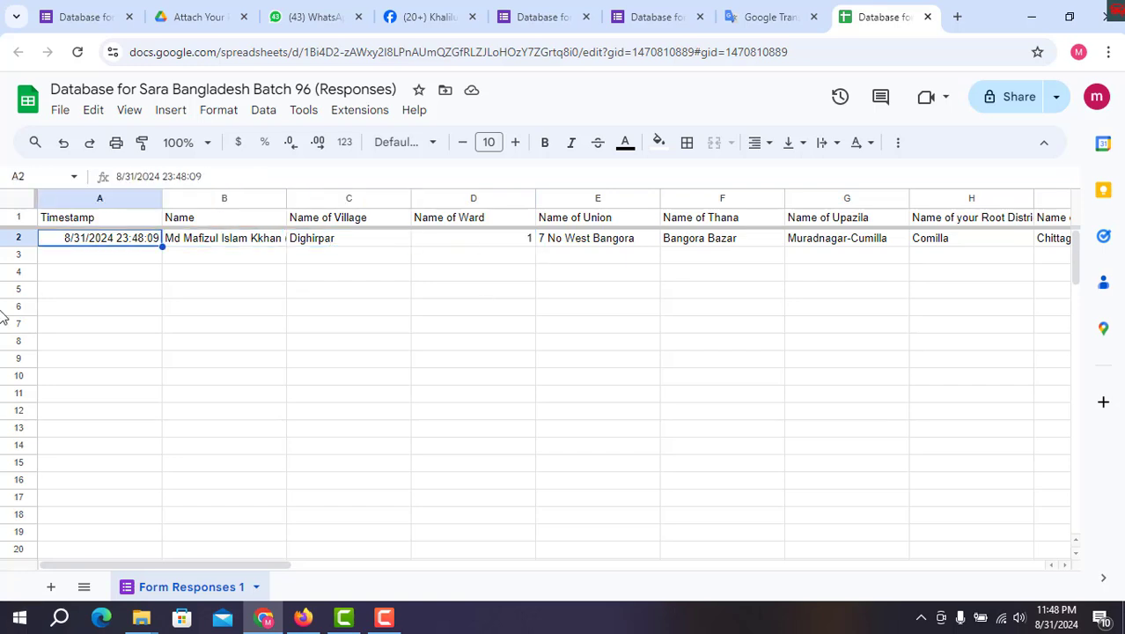
key(Right)
key(Right)
key(Right)
key(Left)
key(Right)
key(Right)
key(Right)
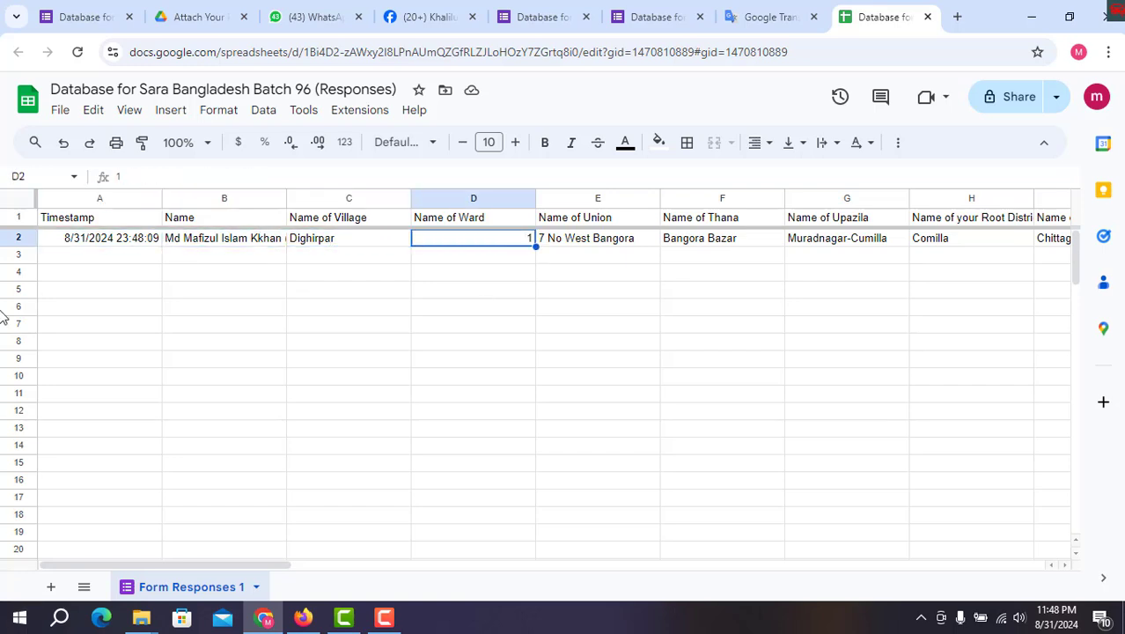
key(Right)
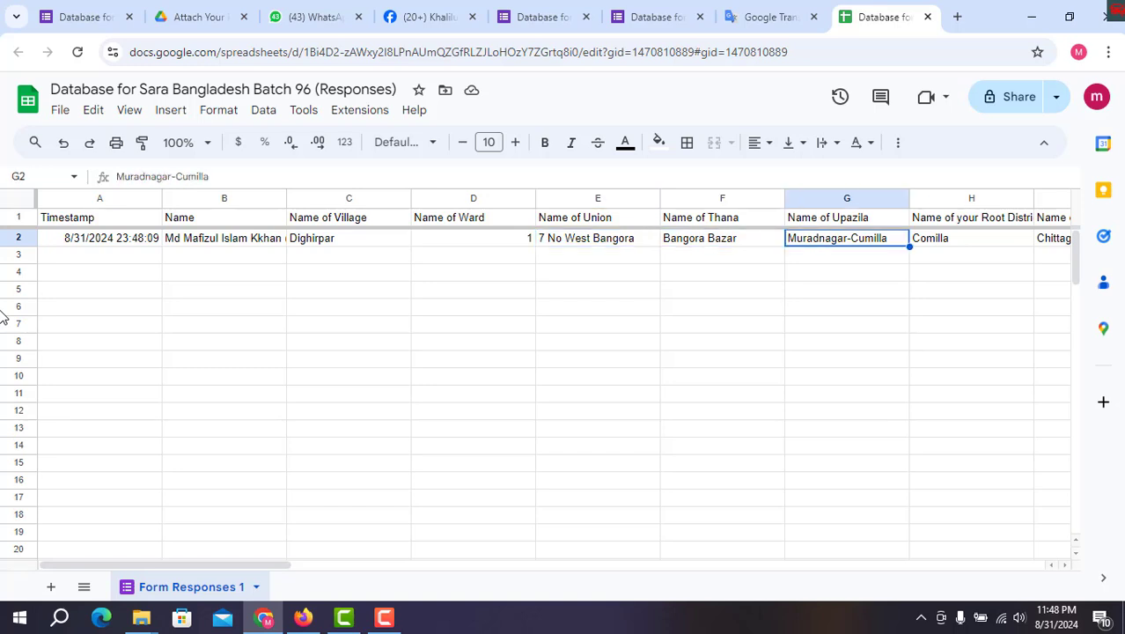
key(Right)
key(Right)
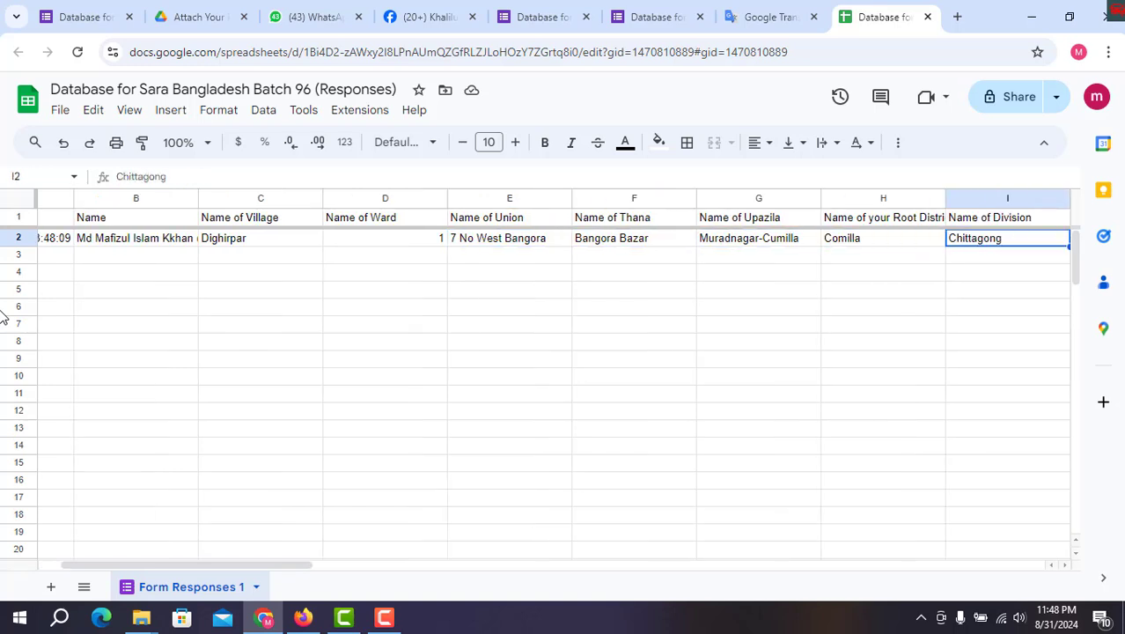
key(Right)
key(Right)
key(Right)
key(Right)
key(Right)
key(Right)
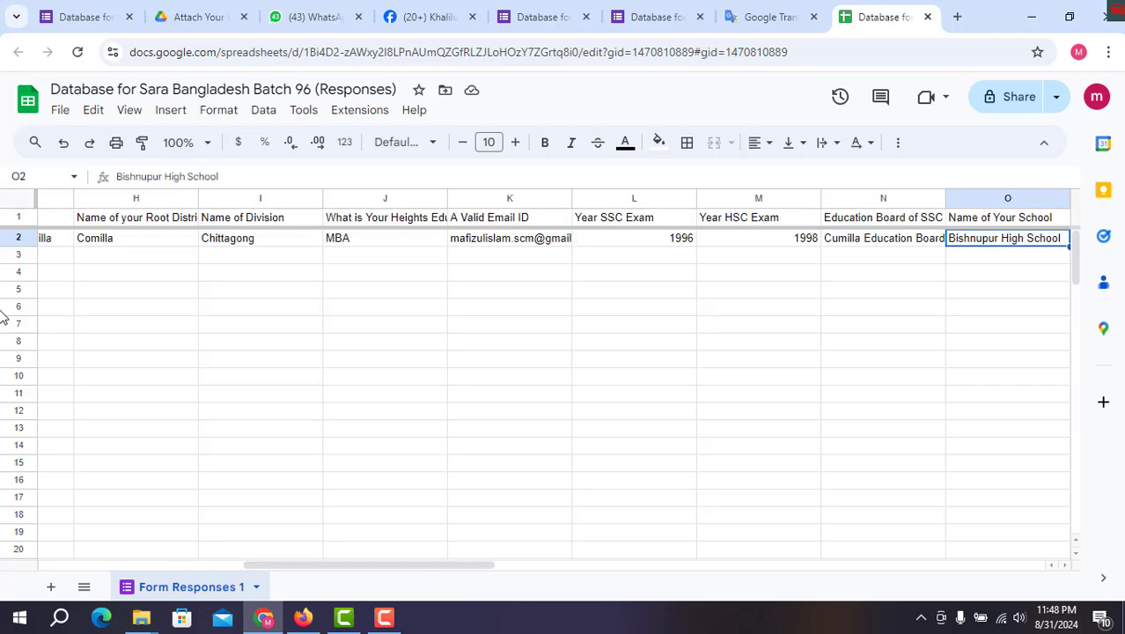
key(Right)
key(Right)
key(Right)
key(Right)
key(Right)
key(Right)
key(Right)
key(Right)
key(Right)
key(Right)
key(Right)
key(Right)
key(Right)
key(Right)
key(Right)
key(Right)
key(Right)
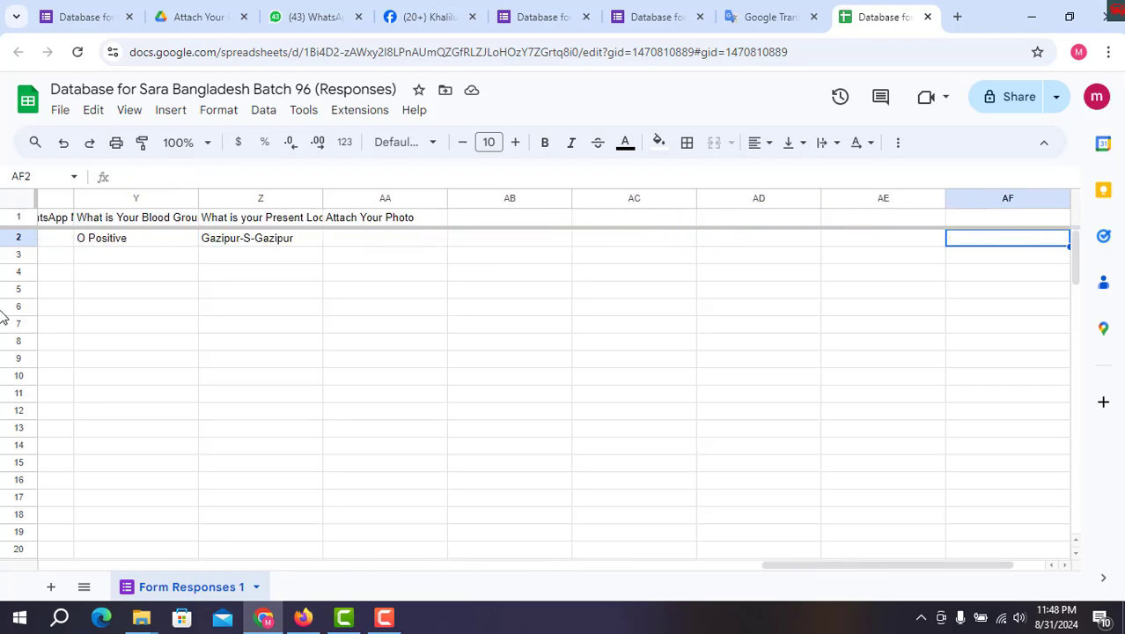
key(Left)
key(Left)
key(Left)
key(Left)
key(Left)
key(Left)
key(Left)
key(Right)
key(Right)
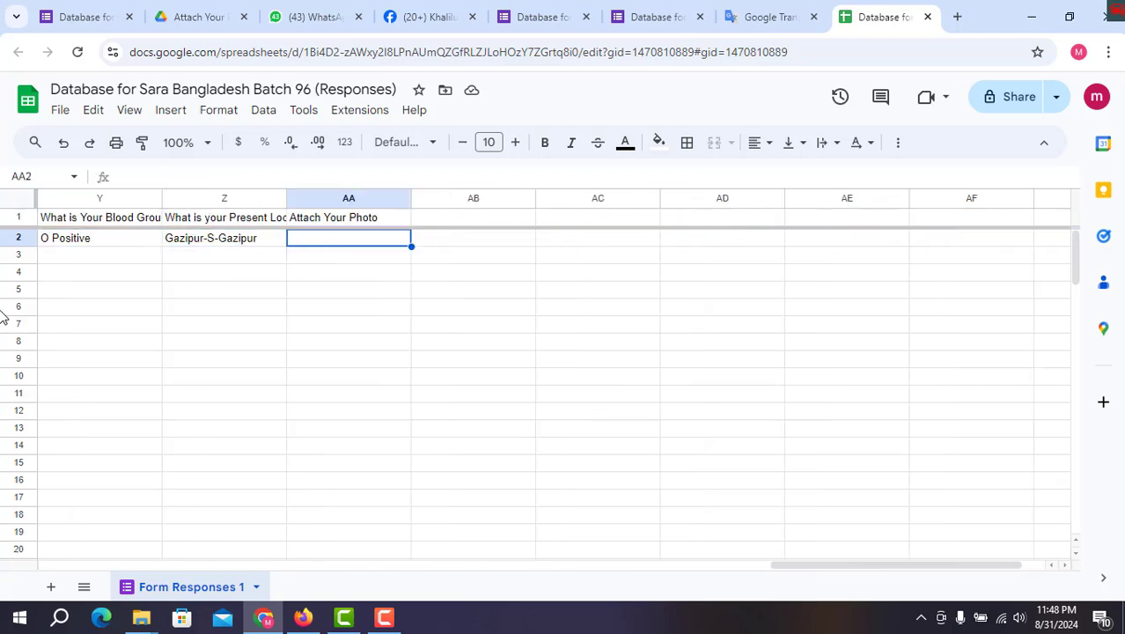
key(Left)
key(Left)
key(Left)
key(Right)
key(Right)
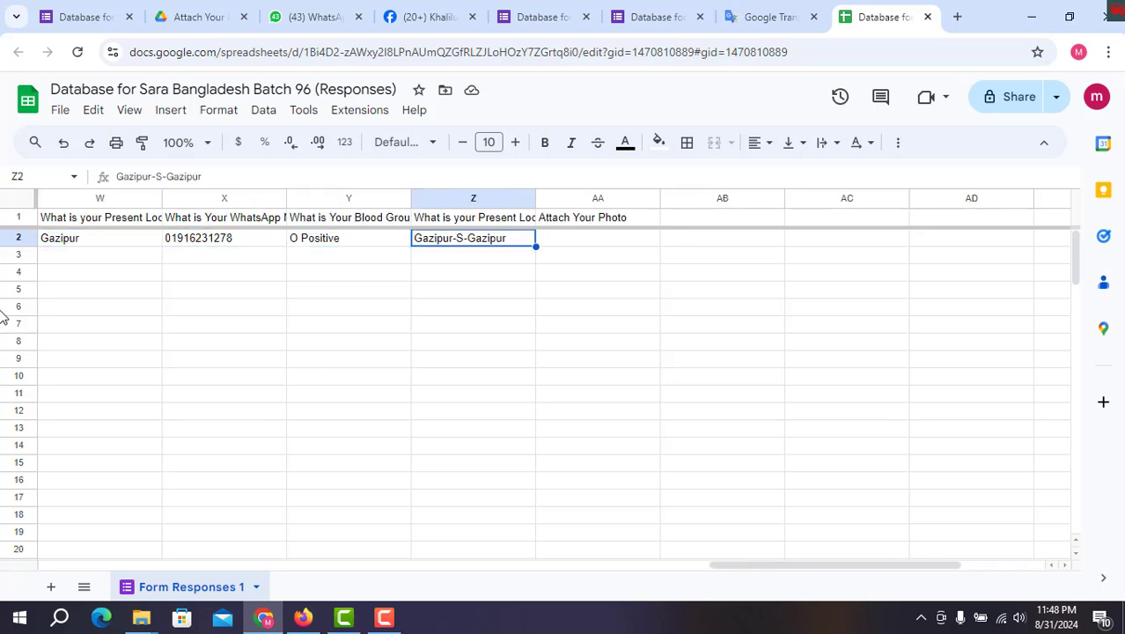
Compare the upazila, blood group and WhatsApp answers with their headers, then close the spreadsheet
key(Up)
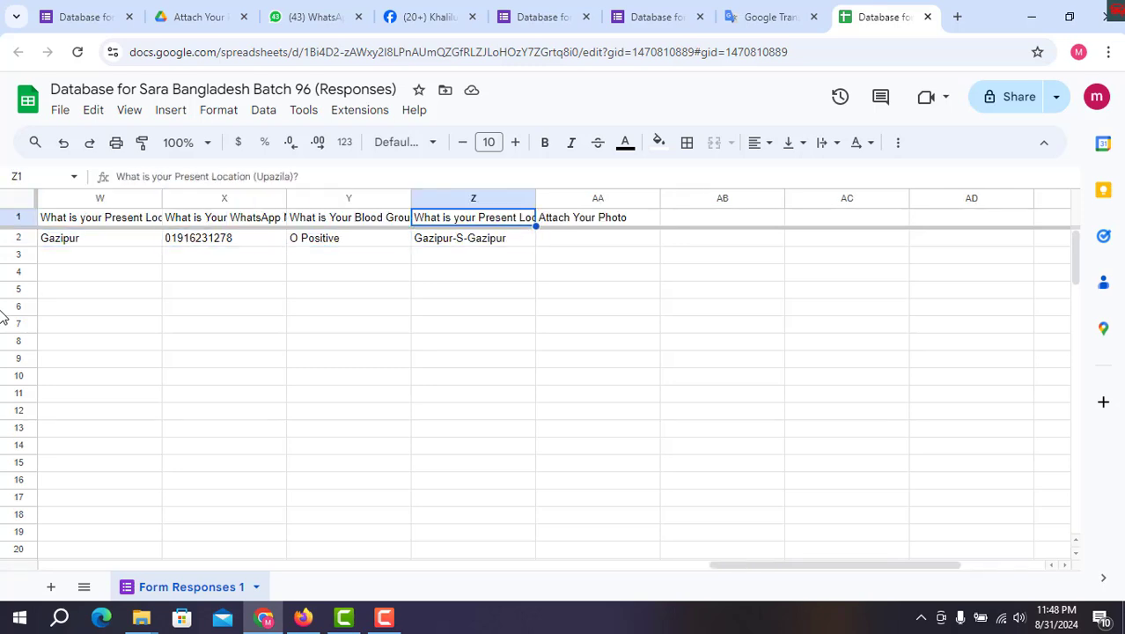
key(Down)
key(Down)
key(Up)
key(Up)
key(Down)
key(Left)
key(Left)
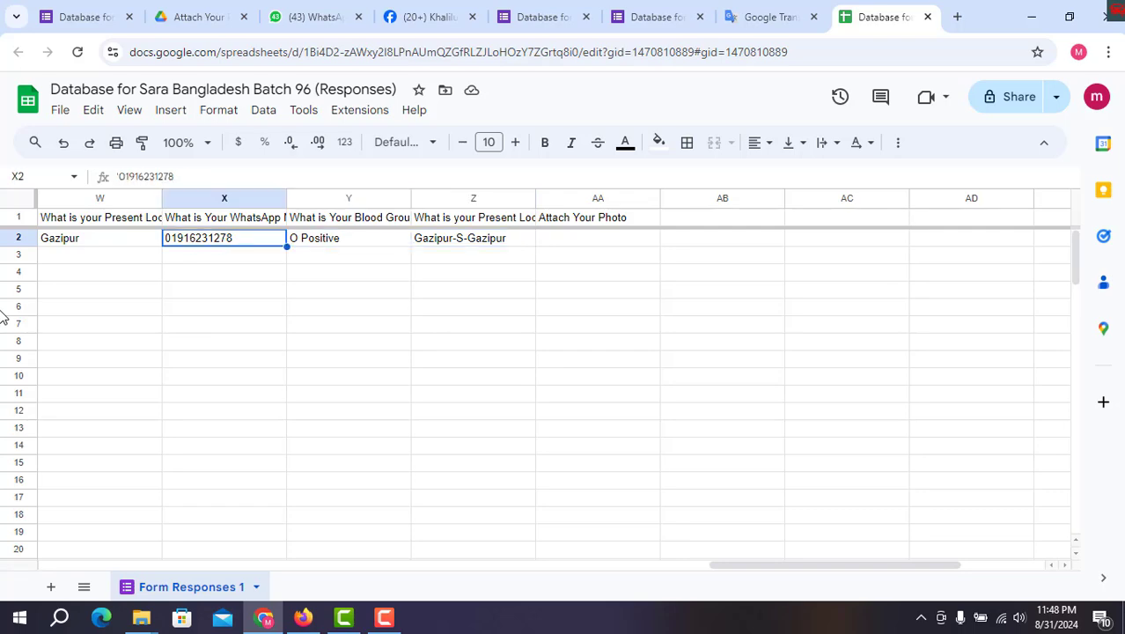
key(Right)
key(Left)
key(Right)
key(Up)
key(Down)
key(Left)
key(Left)
key(Left)
key(Left)
key(Left)
key(Left)
key(Left)
key(Left)
key(Left)
key(Left)
key(Left)
key(Left)
key(Left)
key(Left)
key(Left)
key(Left)
key(Left)
key(Left)
key(Left)
key(Left)
key(Left)
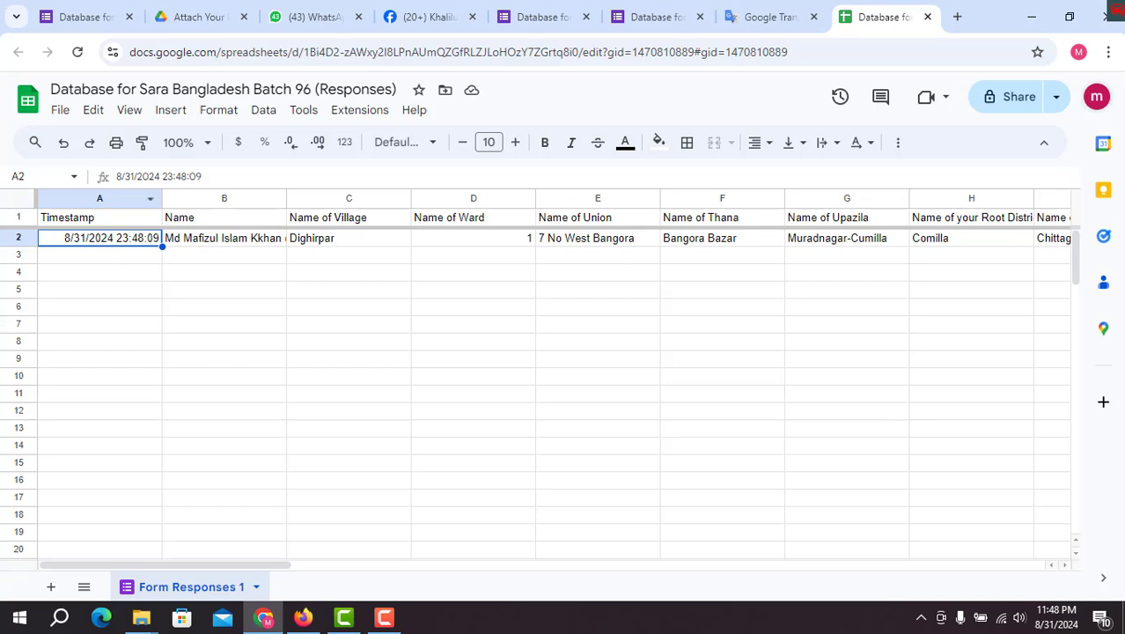
click(928, 20)
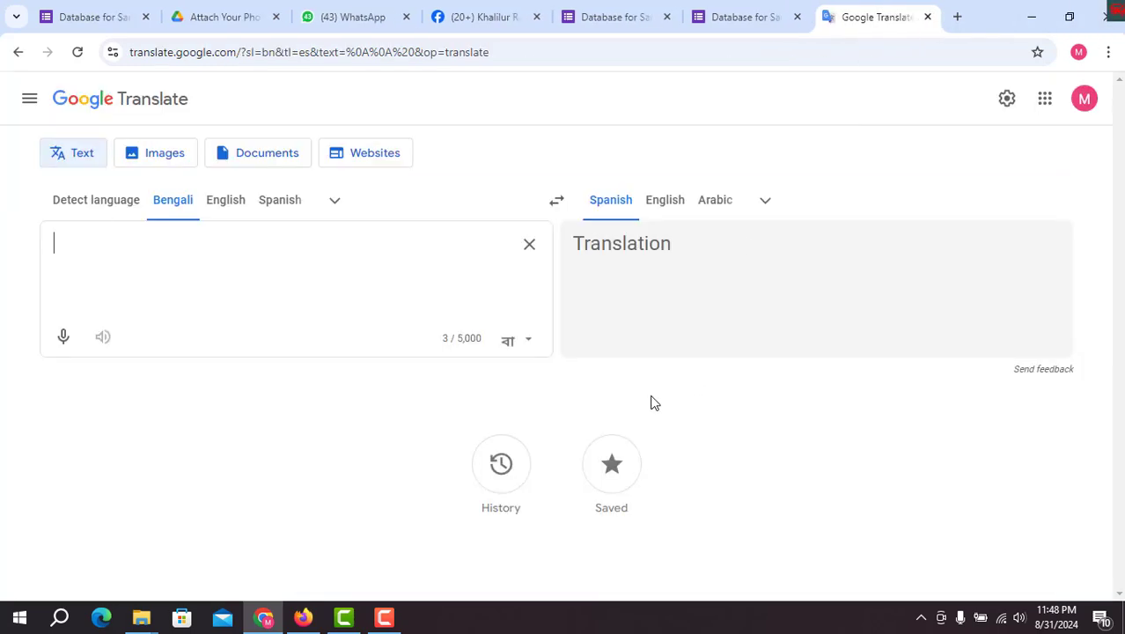